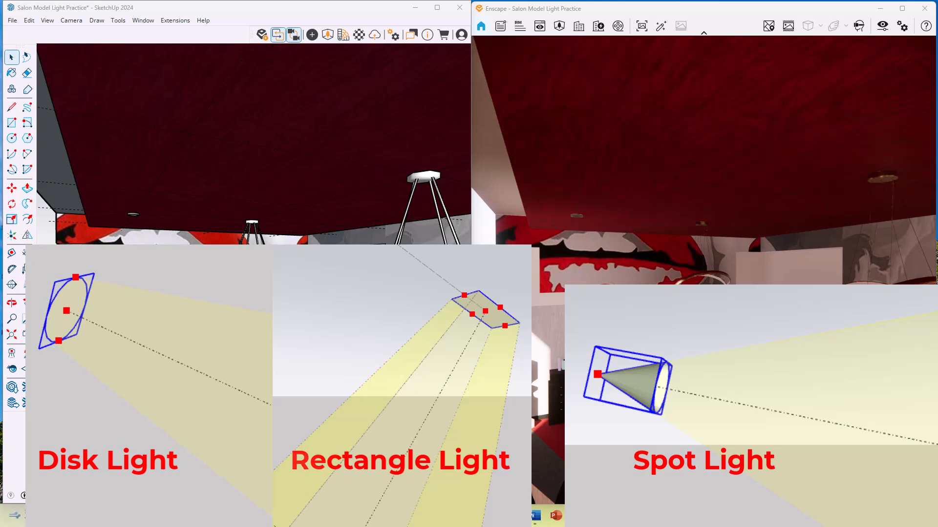
Open the round ceiling light fixture near the lips mural for component editing.
scroll(169, 215, up, 1)
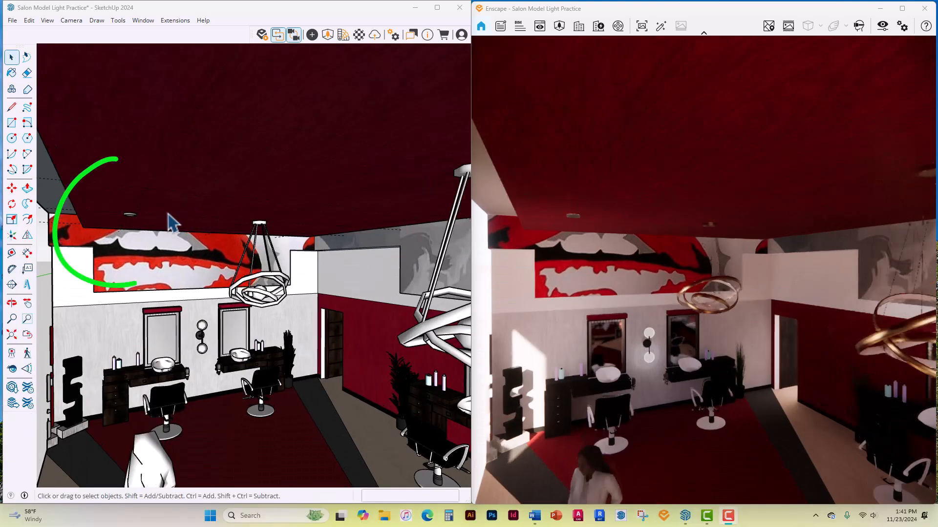
scroll(168, 215, up, 3)
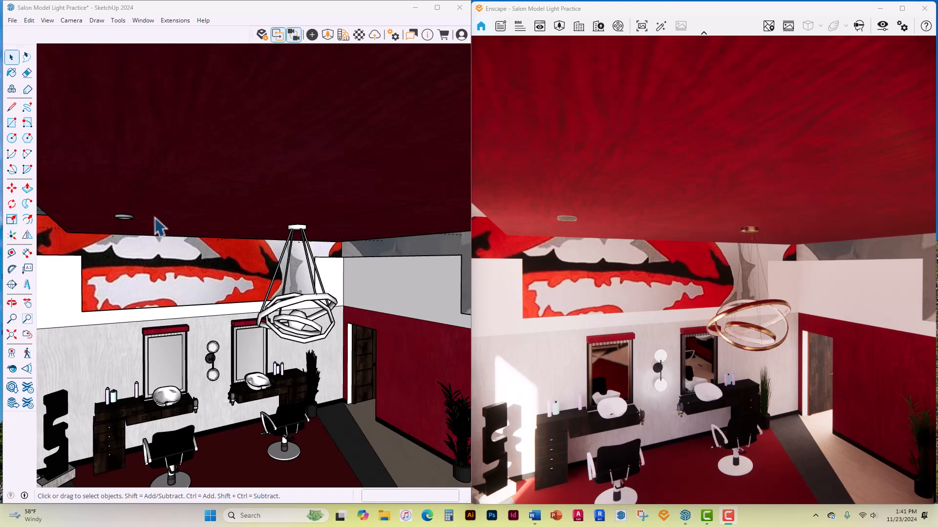
middle_drag(184, 226, 215, 238)
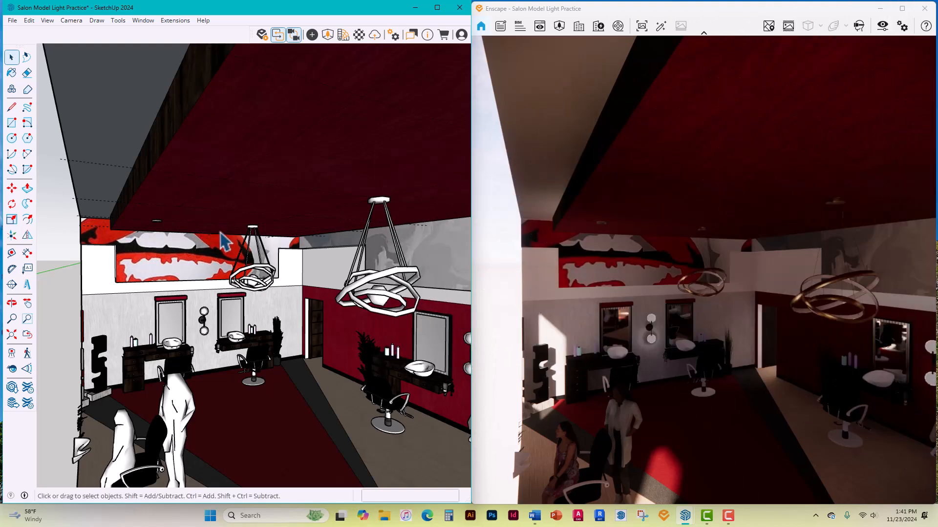
scroll(222, 238, up, 2)
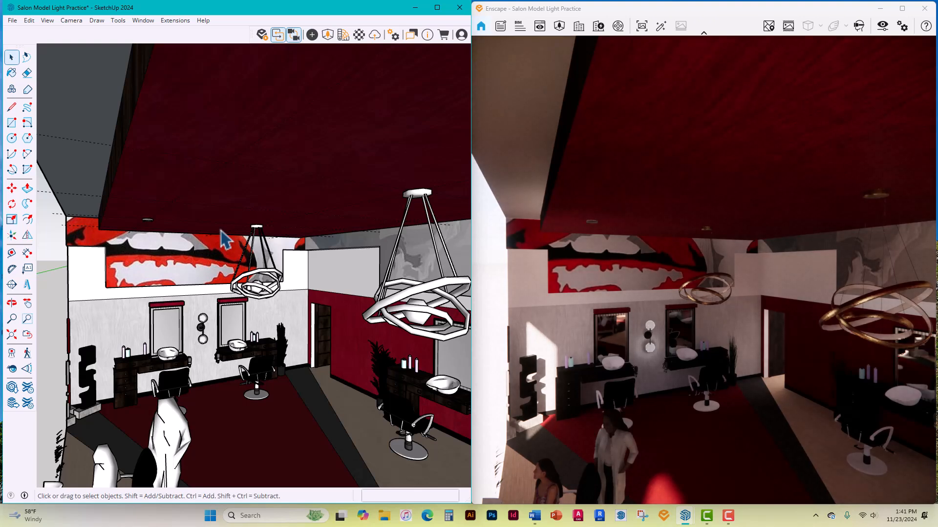
scroll(272, 153, up, 3)
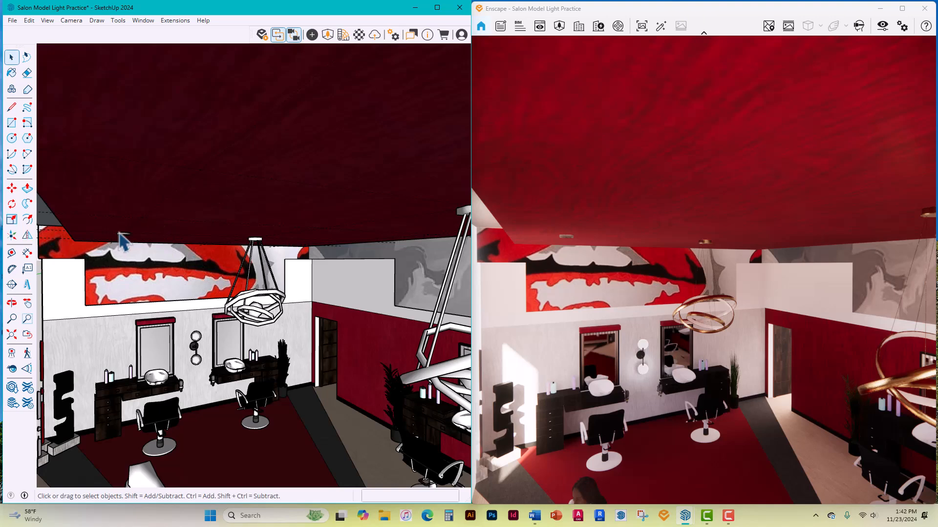
scroll(120, 233, up, 4)
middle_drag(142, 249, 161, 199)
key(space)
scroll(163, 180, up, 3)
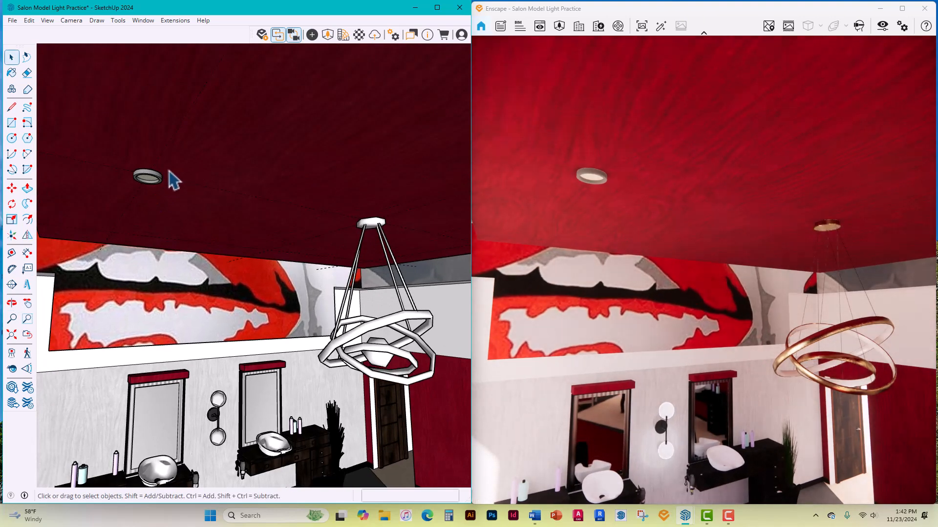
right_click(155, 179)
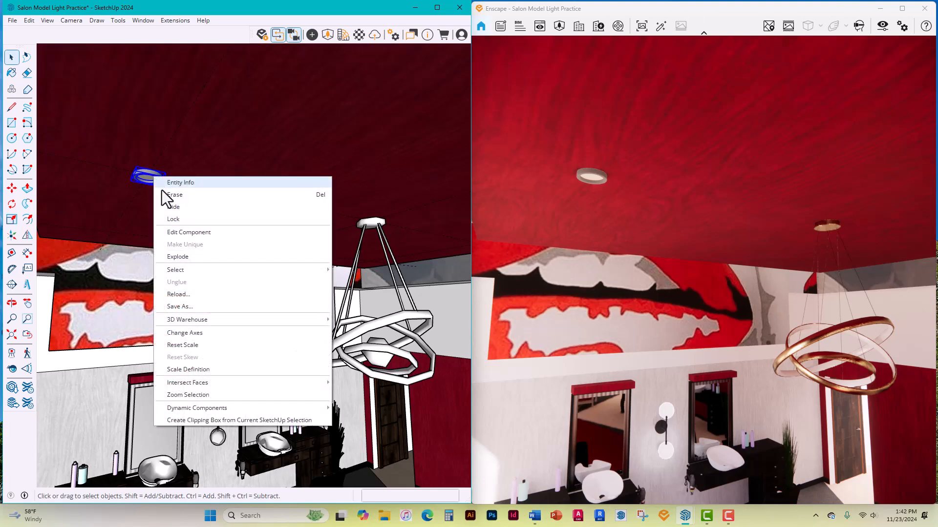
click(186, 232)
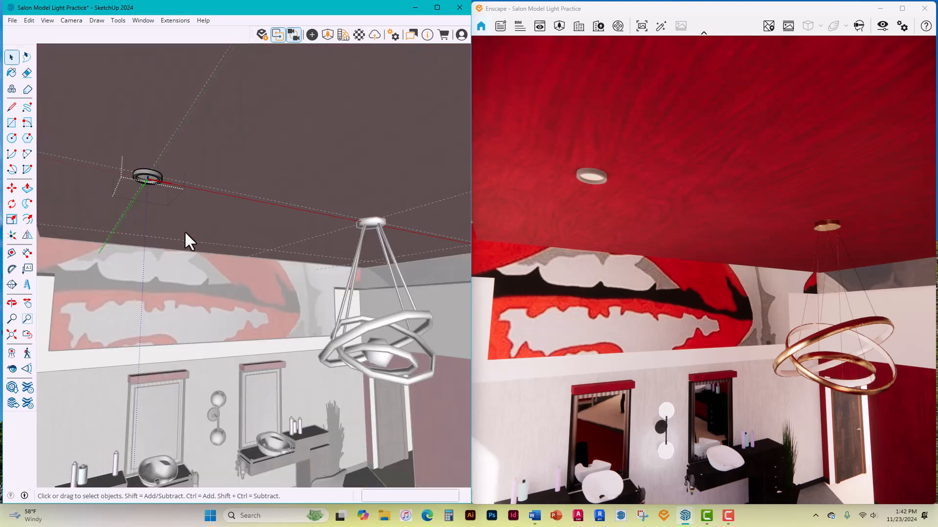
Open the Enscape Objects window, try the Spot light source, and return to selection mode.
click(313, 38)
mouse_move(245, 46)
mouse_down()
mouse_move(323, 71)
mouse_move(487, 80)
mouse_up()
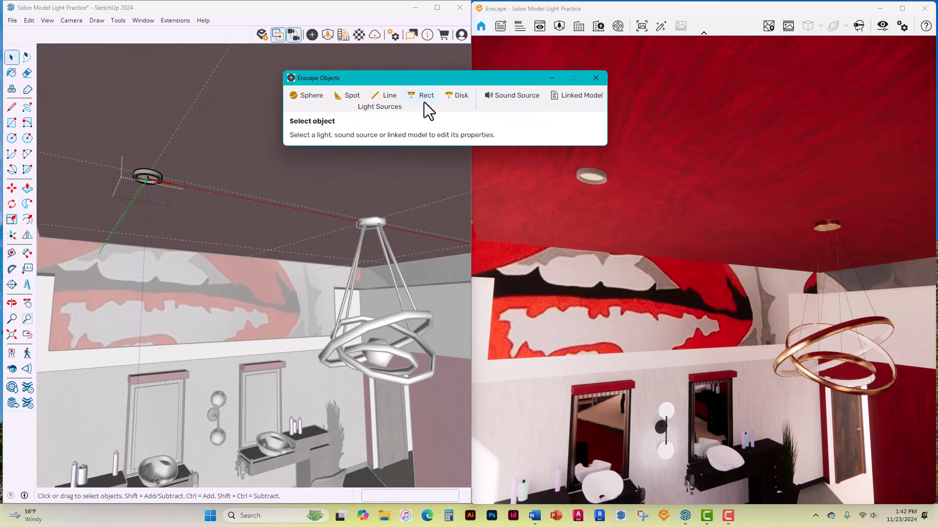
click(343, 98)
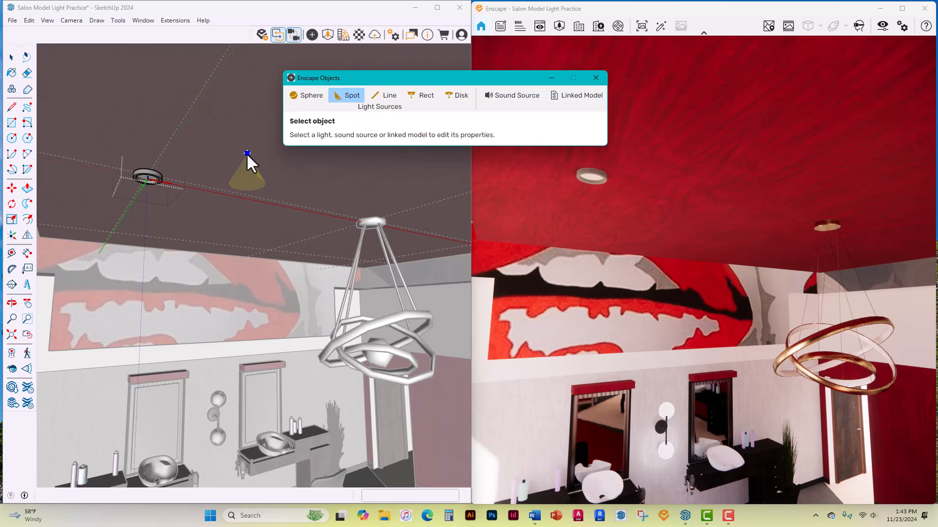
click(11, 60)
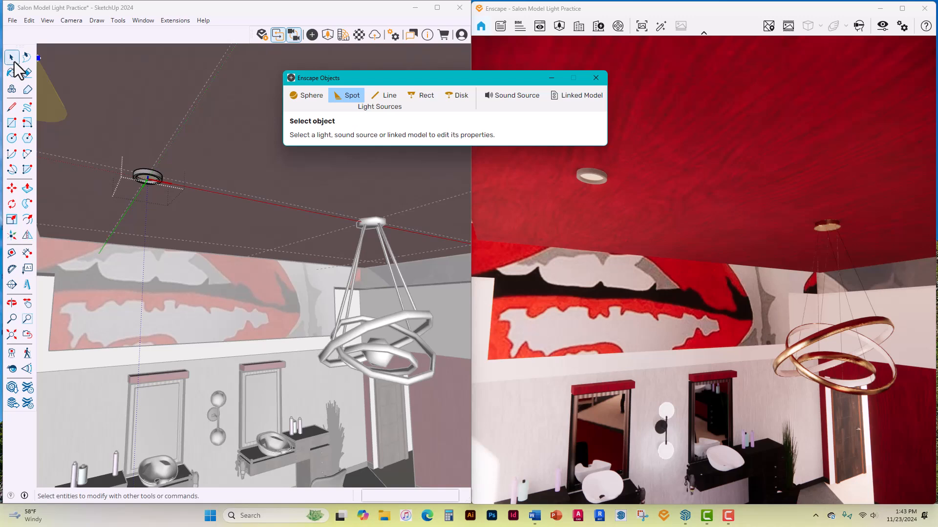
Draw a vertical guide line straight down from the center of the fixture's recessed lens.
click(16, 110)
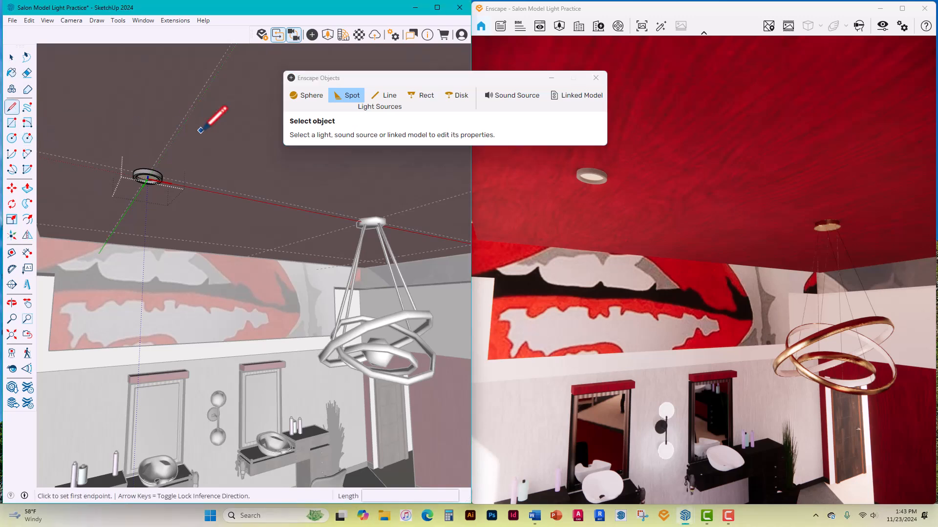
scroll(150, 174, up, 6)
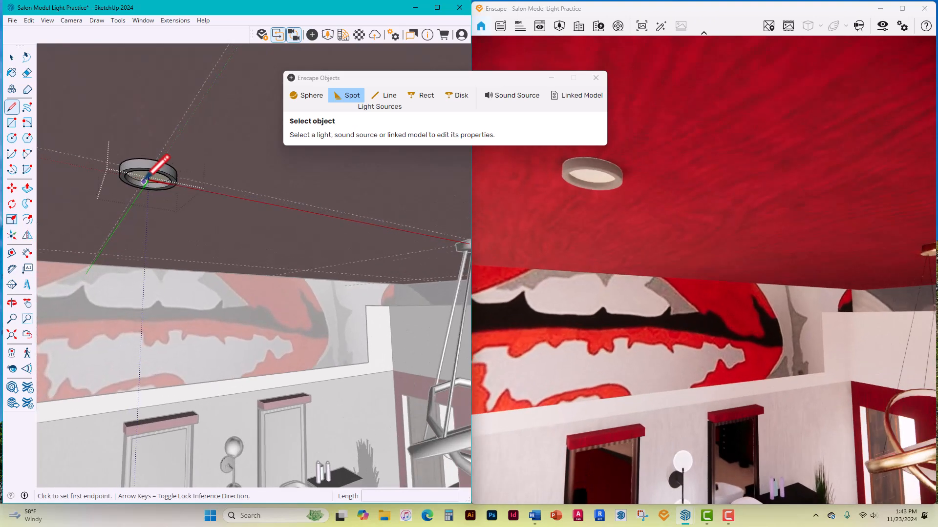
scroll(151, 180, up, 5)
mouse_move(155, 180)
middle_down()
mouse_move(175, 166)
mouse_move(203, 113)
mouse_move(185, 164)
middle_up()
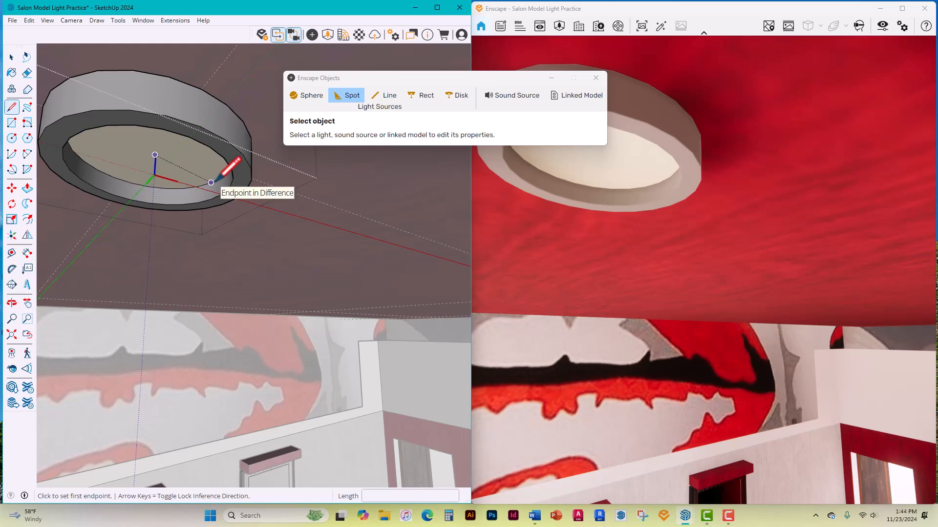
click(155, 155)
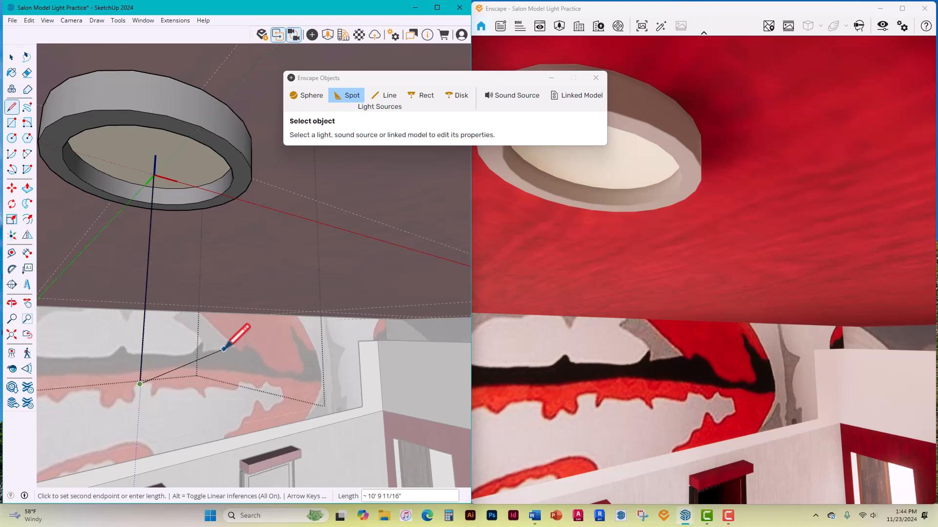
scroll(234, 325, down, 5)
middle_drag(234, 329, 226, 337)
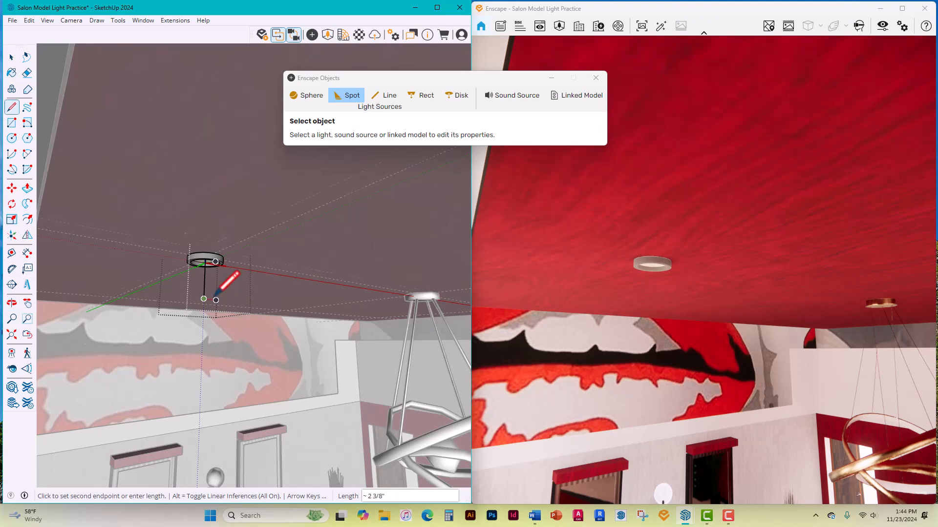
scroll(225, 274, up, 4)
middle_drag(222, 247, 211, 233)
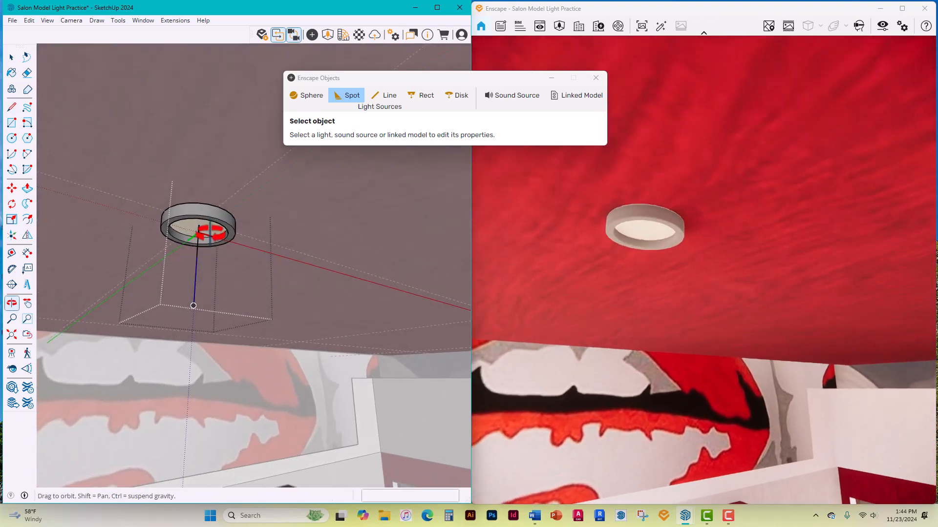
scroll(209, 233, up, 2)
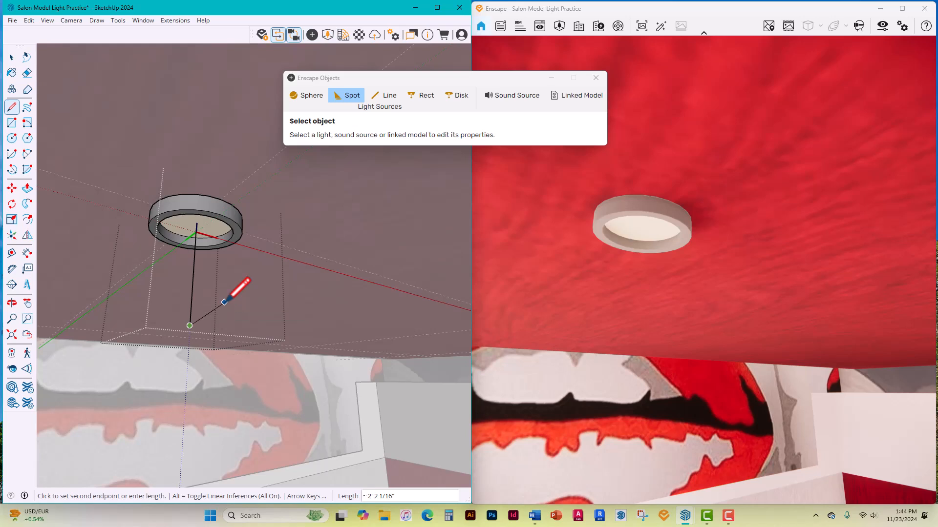
click(11, 57)
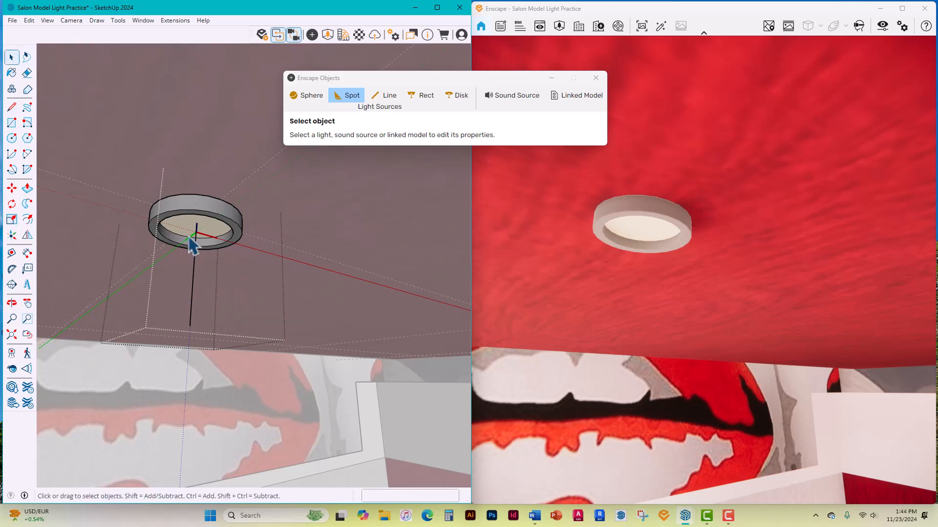
Place an Enscape Spot light at the guide line's upper endpoint, aimed straight down at its lower endpoint.
click(342, 97)
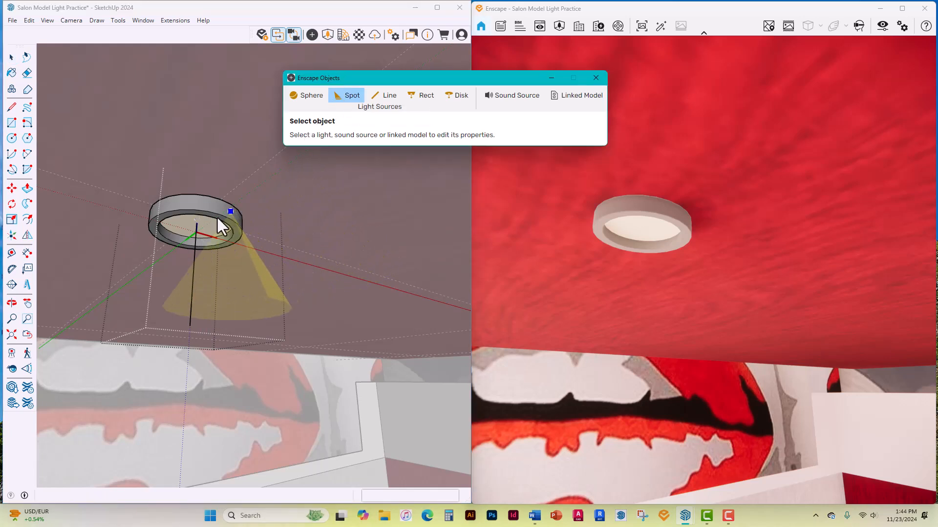
scroll(197, 225, up, 2)
click(198, 221)
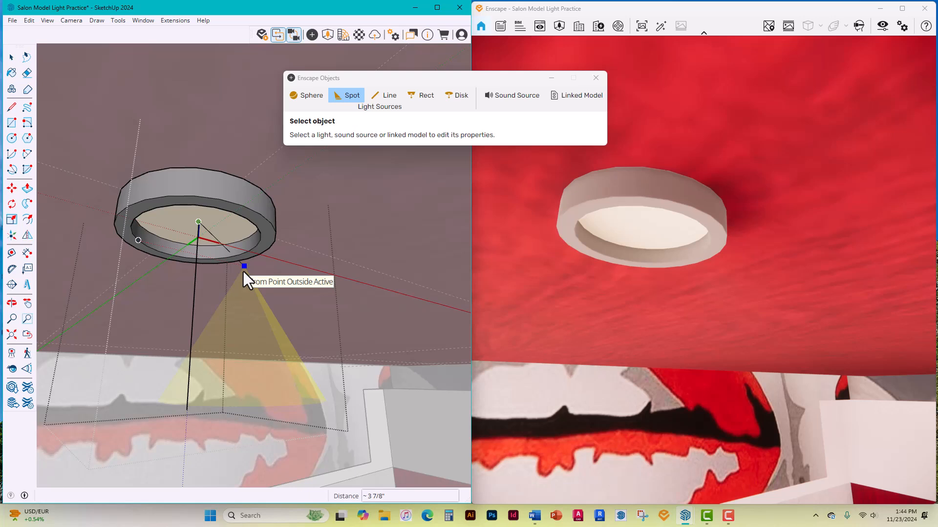
click(198, 223)
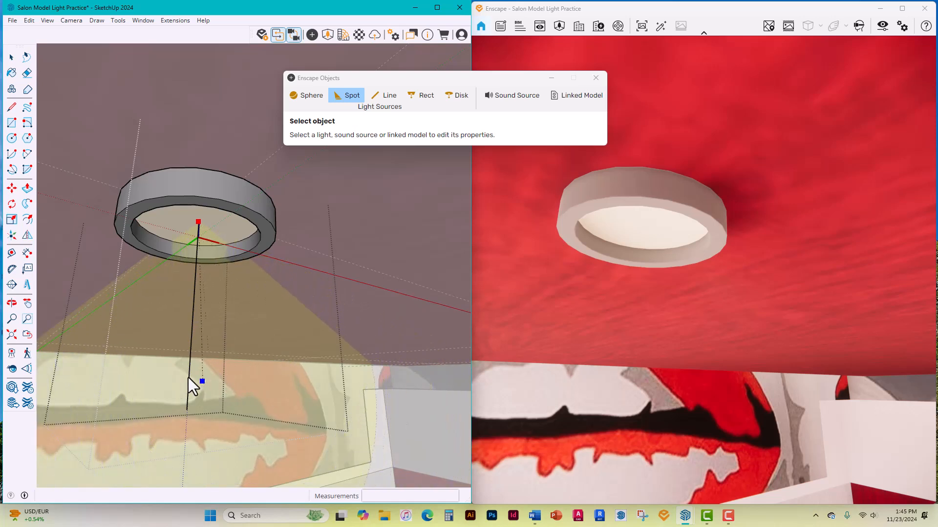
click(188, 411)
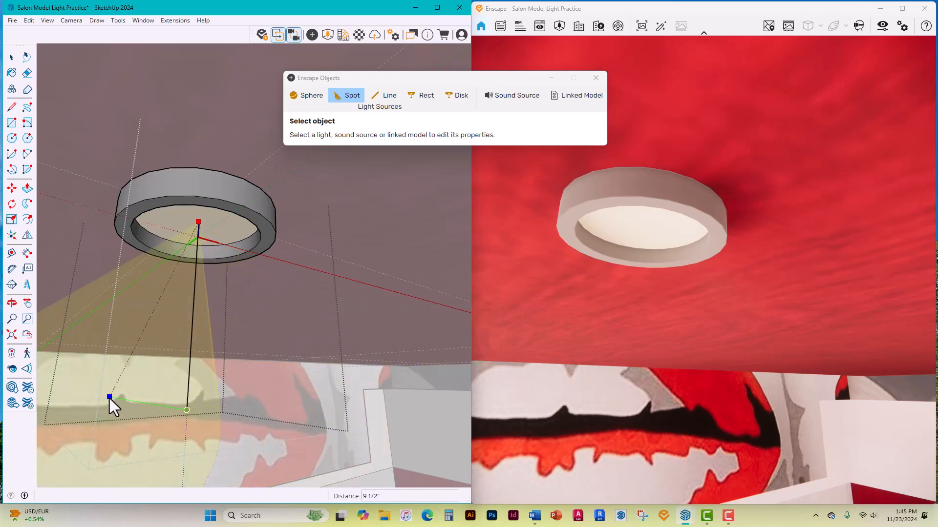
click(186, 410)
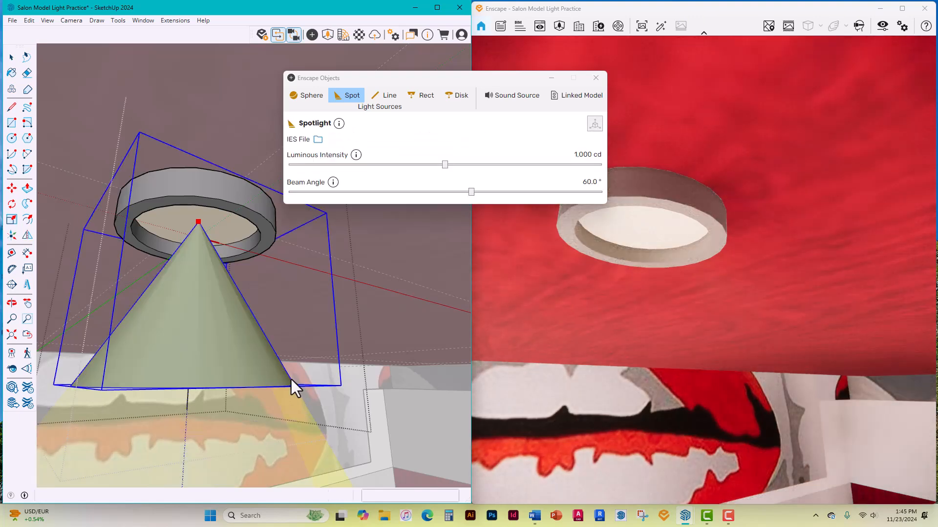
Select the vertical guide line inside the spotlight cone and delete it.
mouse_move(273, 320)
middle_down()
mouse_move(192, 360)
mouse_move(151, 352)
mouse_move(171, 251)
mouse_move(268, 209)
mouse_move(308, 161)
mouse_move(299, 332)
mouse_move(272, 366)
mouse_move(138, 320)
mouse_move(109, 333)
mouse_move(114, 319)
middle_up()
mouse_move(324, 433)
middle_down()
mouse_move(328, 404)
mouse_move(362, 445)
mouse_move(444, 492)
middle_up()
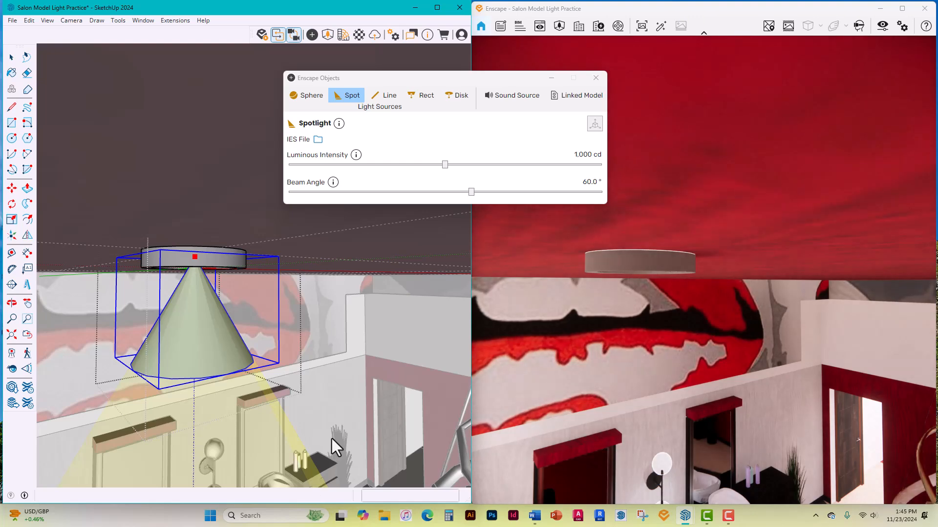
mouse_move(224, 376)
middle_down()
mouse_move(203, 309)
mouse_move(199, 247)
mouse_move(184, 347)
middle_up()
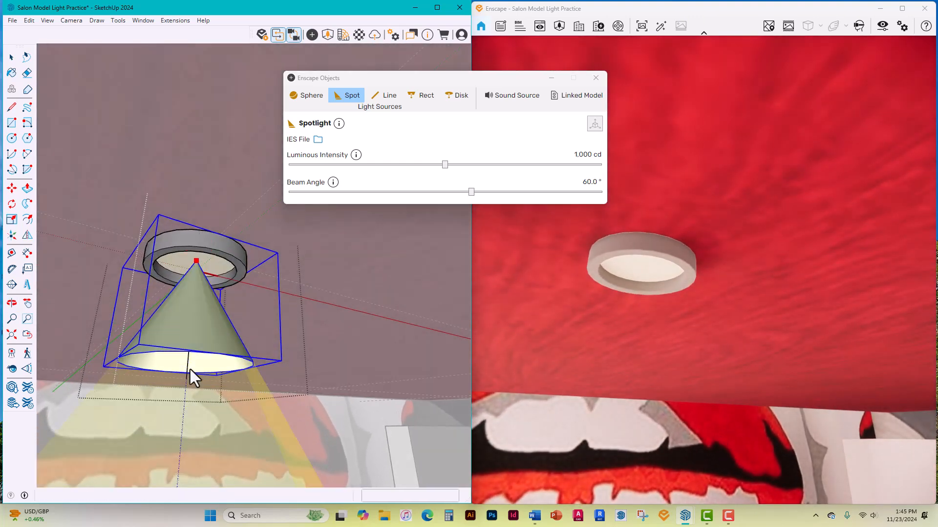
mouse_move(188, 384)
middle_down()
mouse_move(209, 345)
mouse_move(230, 209)
mouse_move(176, 210)
middle_up()
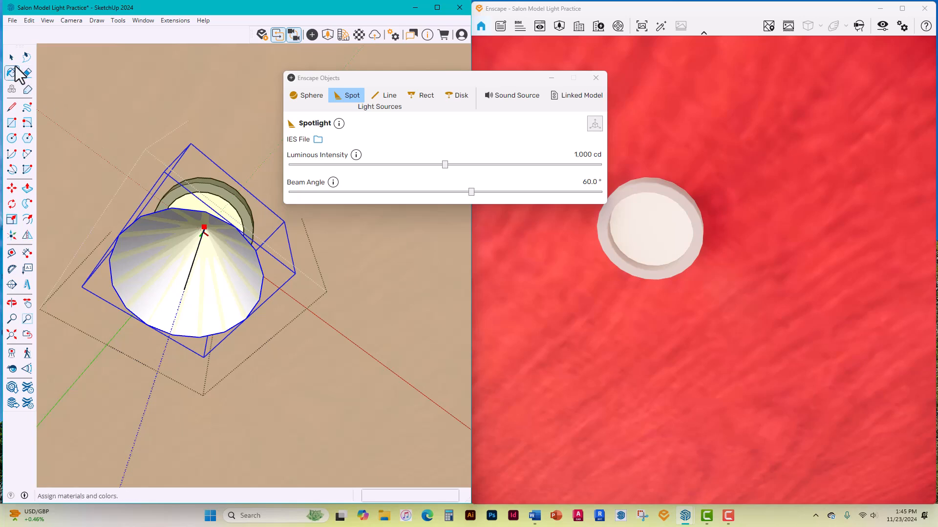
key(space)
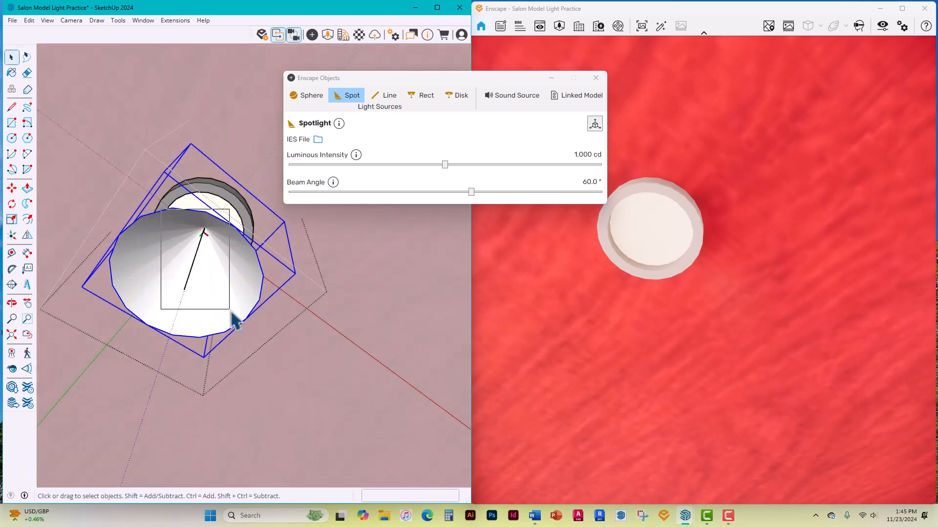
click(227, 315)
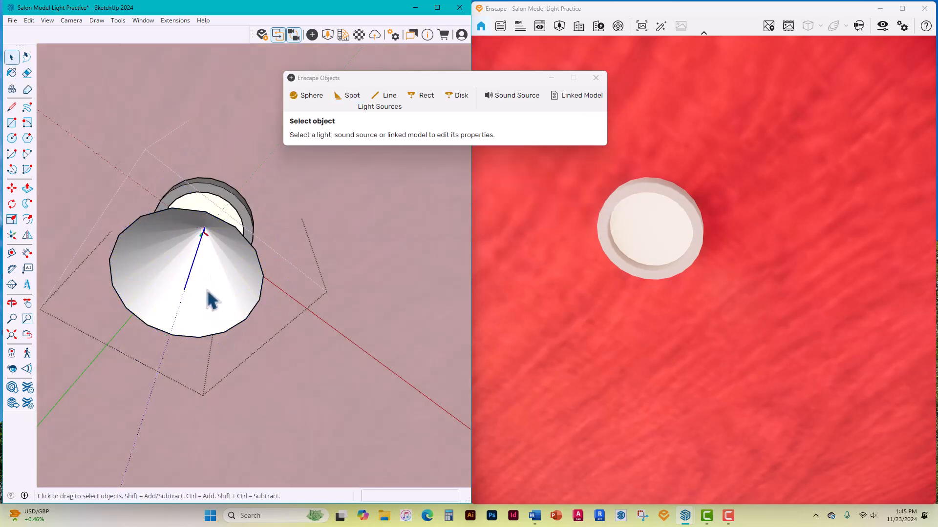
middle_drag(210, 300, 192, 391)
mouse_move(178, 301)
middle_down()
mouse_move(178, 352)
mouse_move(161, 310)
mouse_move(142, 350)
mouse_move(95, 330)
mouse_move(157, 319)
middle_up()
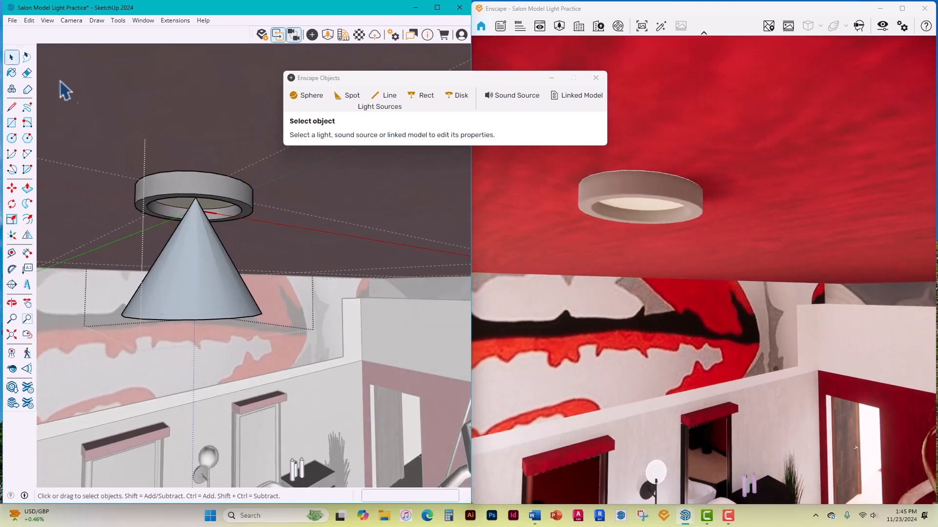
Exit component editing and select the ceiling fixture that contains the spotlight.
click(158, 102)
scroll(183, 128, down, 2)
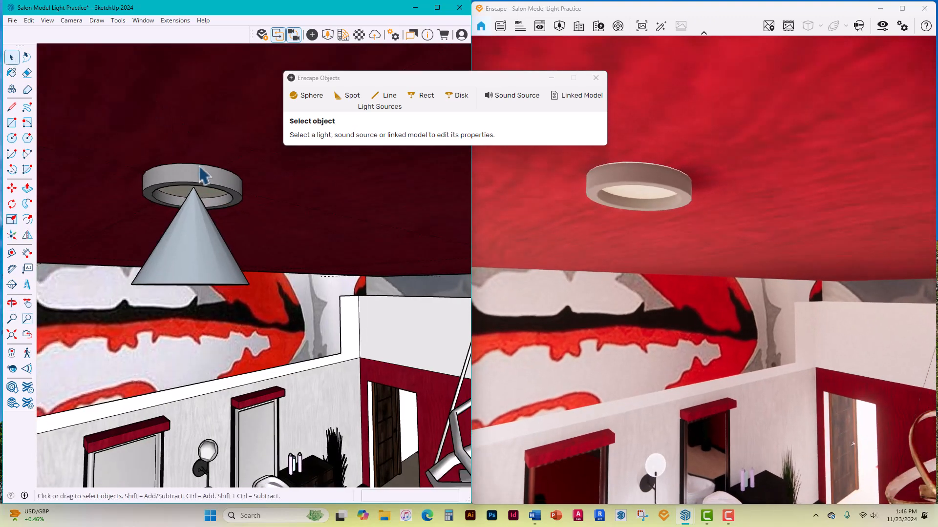
scroll(204, 174, down, 6)
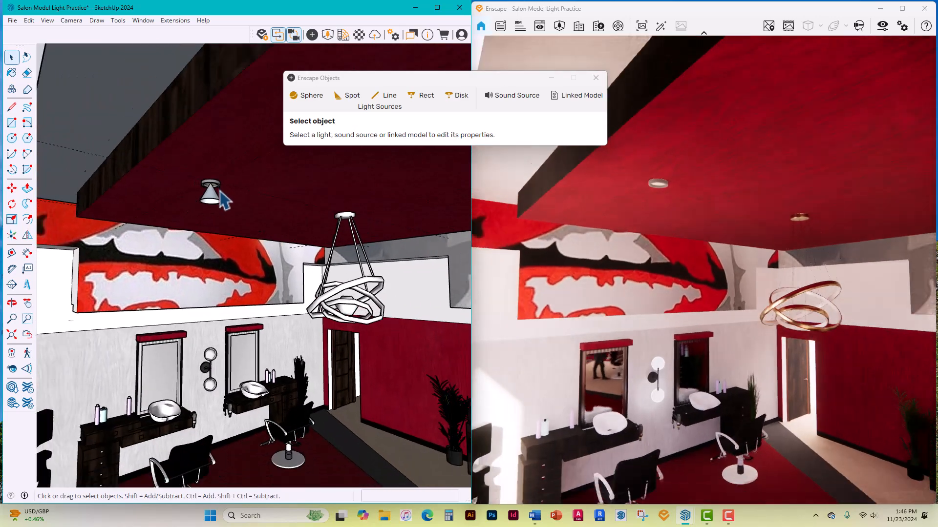
scroll(217, 205, down, 6)
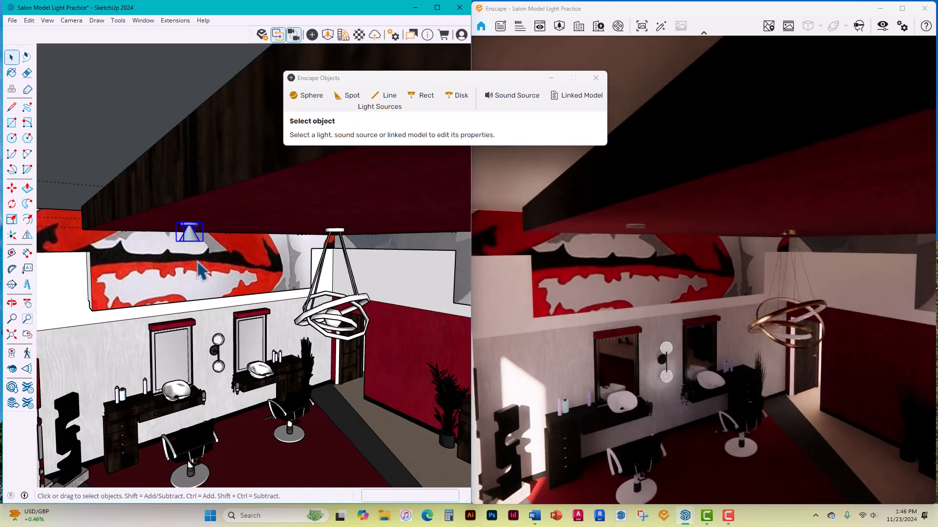
middle_drag(194, 235, 213, 168)
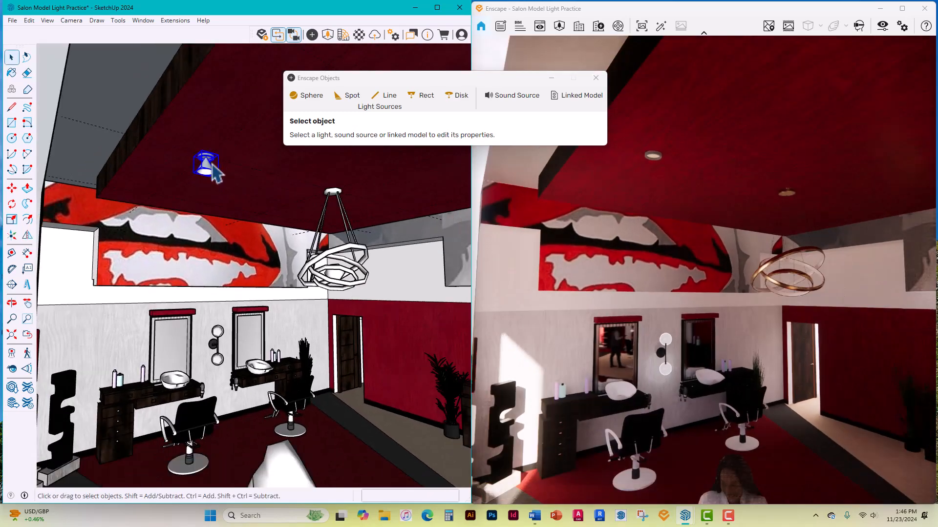
scroll(212, 163, down, 3)
mouse_move(211, 221)
middle_down()
mouse_move(192, 310)
mouse_move(84, 314)
mouse_move(168, 309)
middle_up()
key(space)
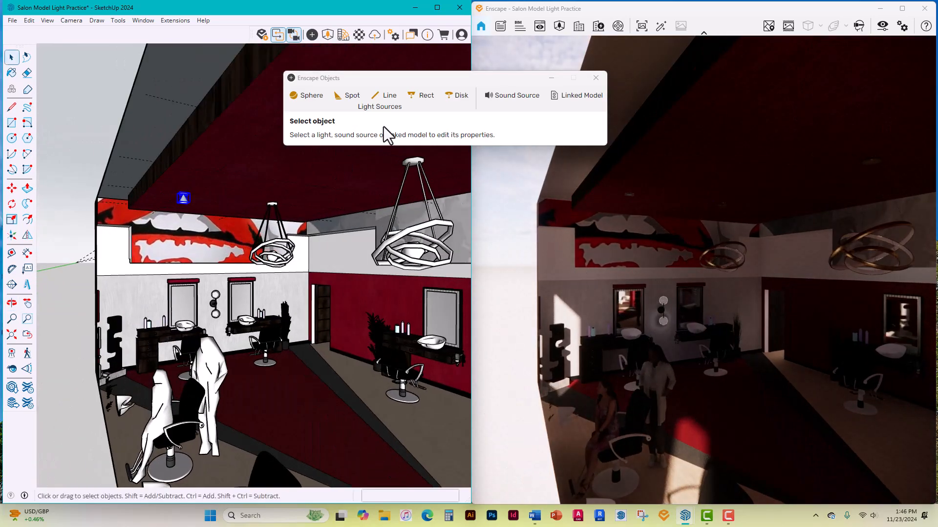
Open the ceiling fixture component and set its spotlight to about 146,868 cd luminous intensity with a 51.6° beam angle.
scroll(192, 205, up, 6)
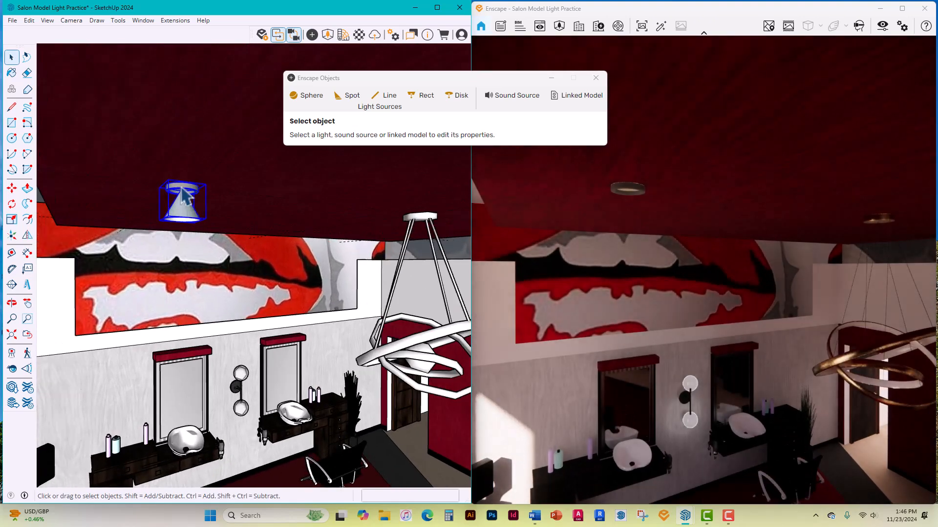
right_click(182, 191)
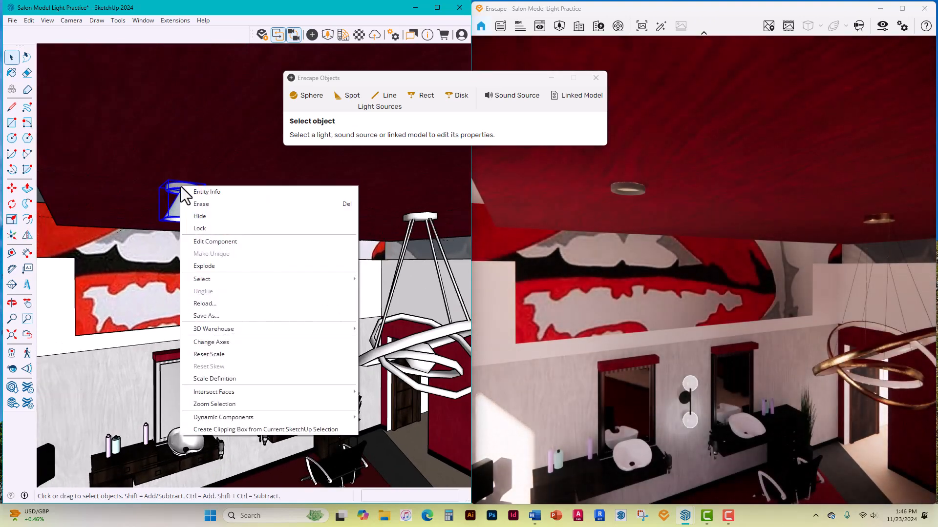
click(210, 240)
click(189, 221)
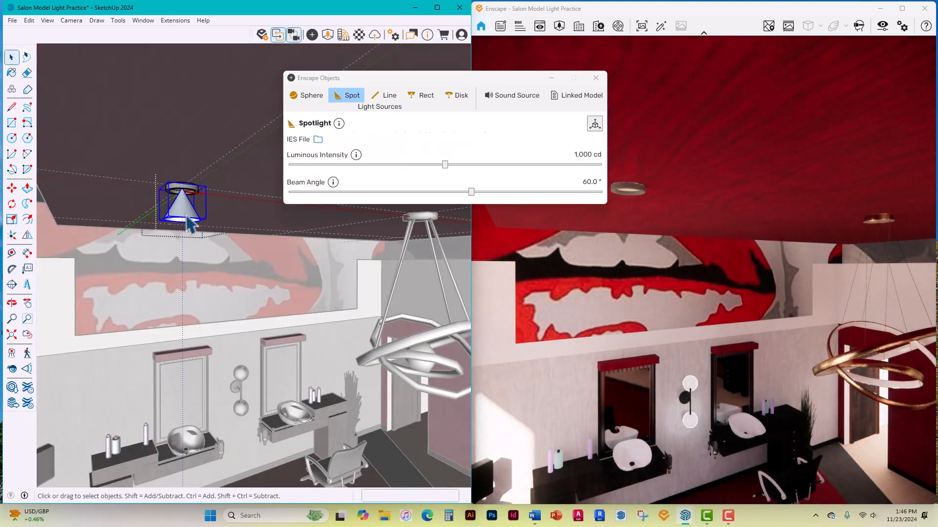
drag(445, 165, 524, 165)
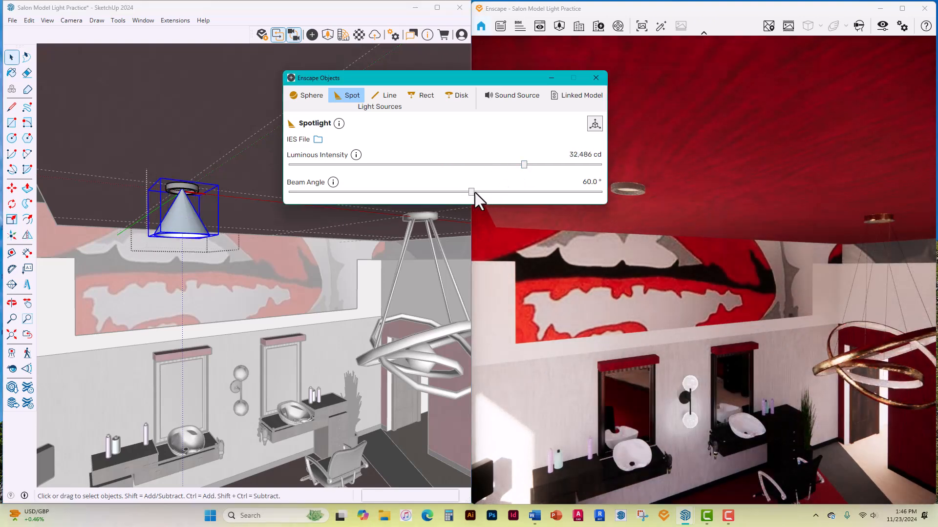
mouse_move(471, 192)
mouse_down()
mouse_move(344, 192)
mouse_move(435, 195)
mouse_up()
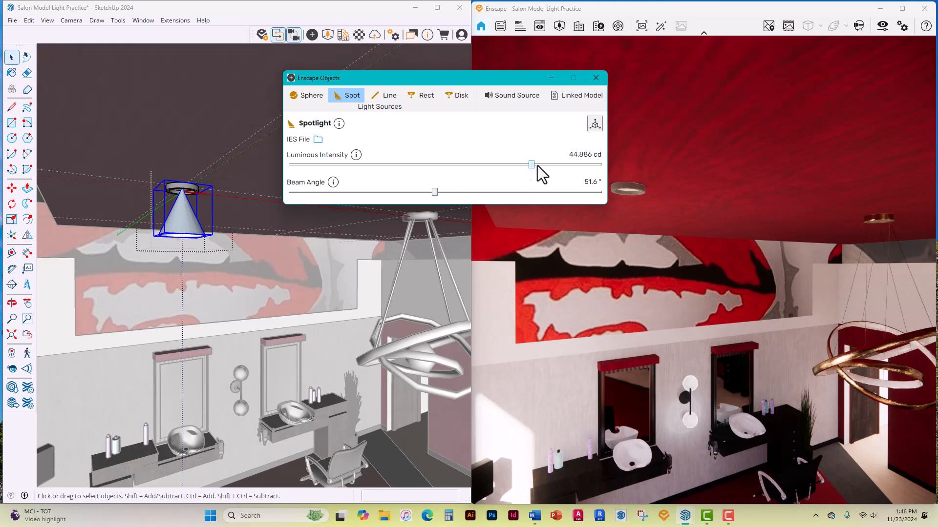
drag(531, 165, 559, 166)
Lower the spotlight's luminous intensity and check its effect across the salon in the Enscape render.
scroll(259, 264, down, 3)
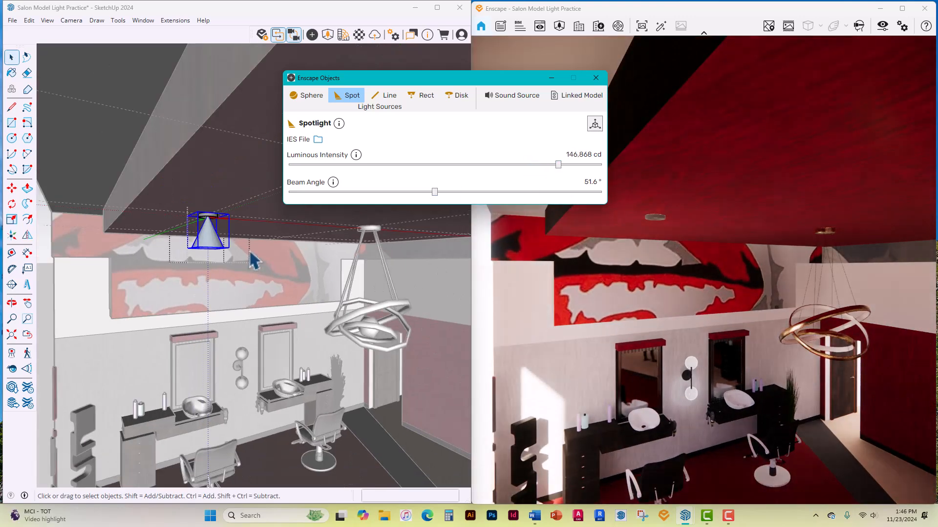
scroll(254, 261, down, 5)
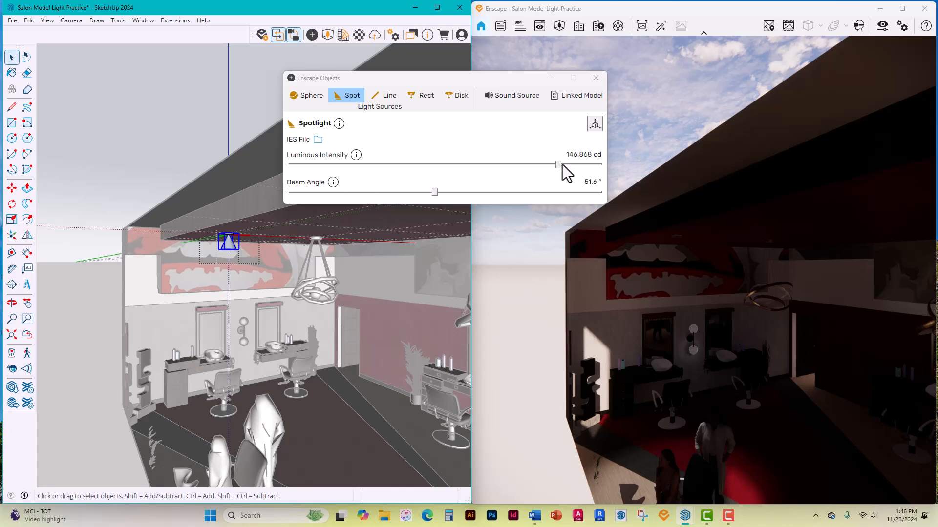
drag(558, 165, 522, 170)
middle_drag(662, 305, 637, 291)
middle_drag(810, 454, 745, 435)
middle_drag(674, 424, 639, 418)
middle_drag(743, 460, 703, 456)
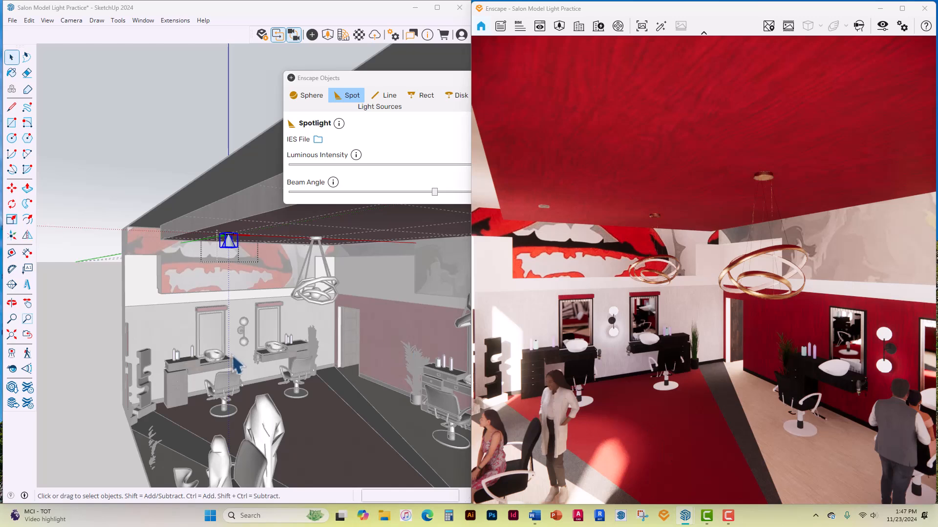
click(200, 207)
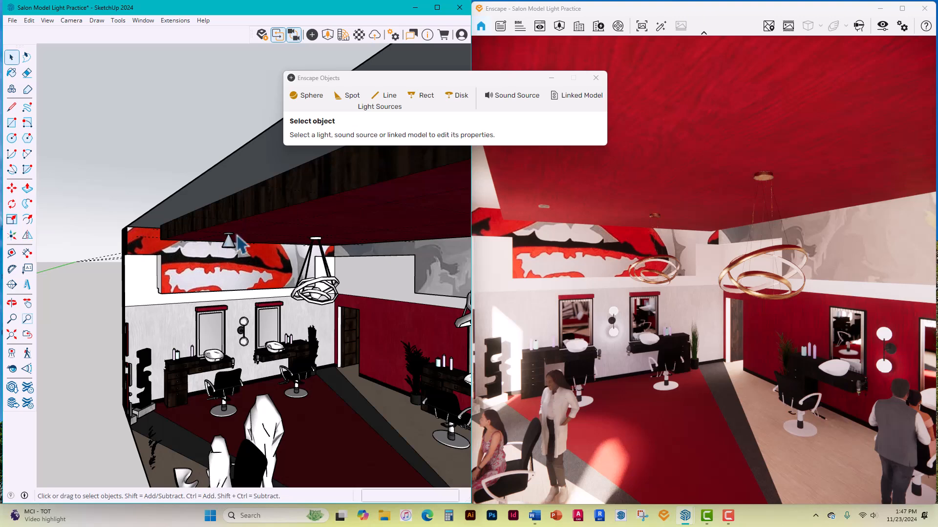
Open the ceiling fixture component for editing and delete the spotlight inside it.
scroll(233, 252, up, 2)
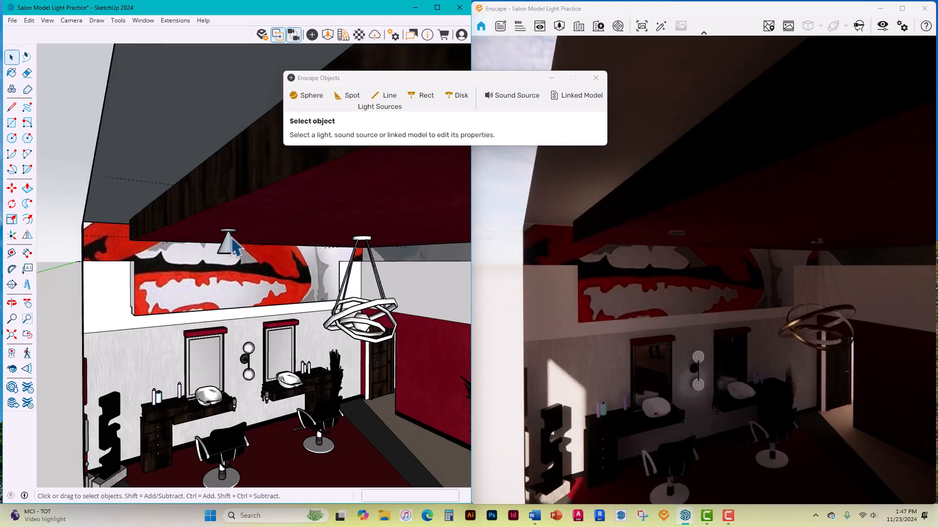
scroll(232, 245, up, 3)
right_click(230, 238)
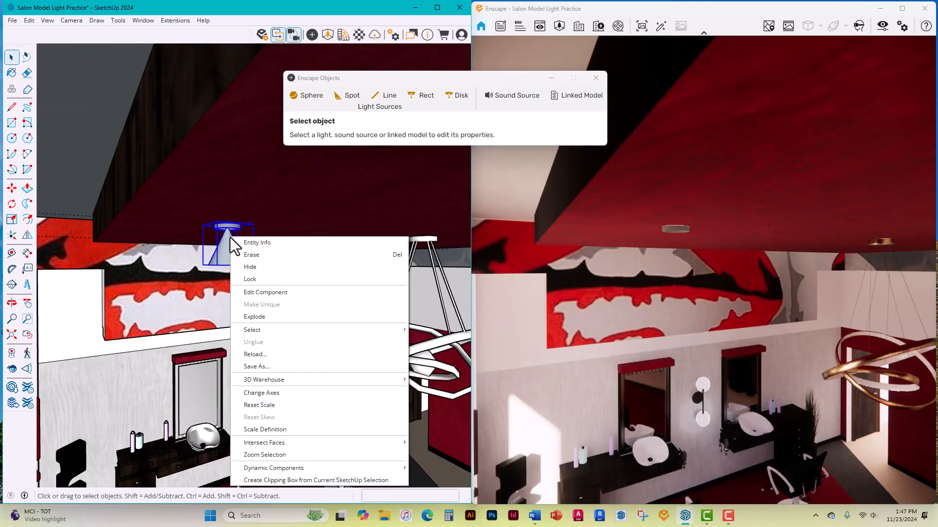
click(261, 292)
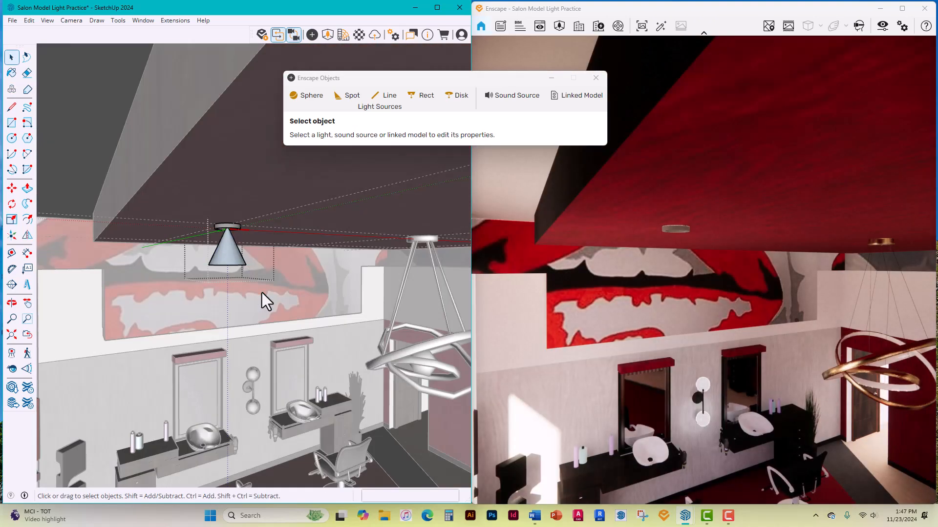
click(235, 259)
click(235, 259)
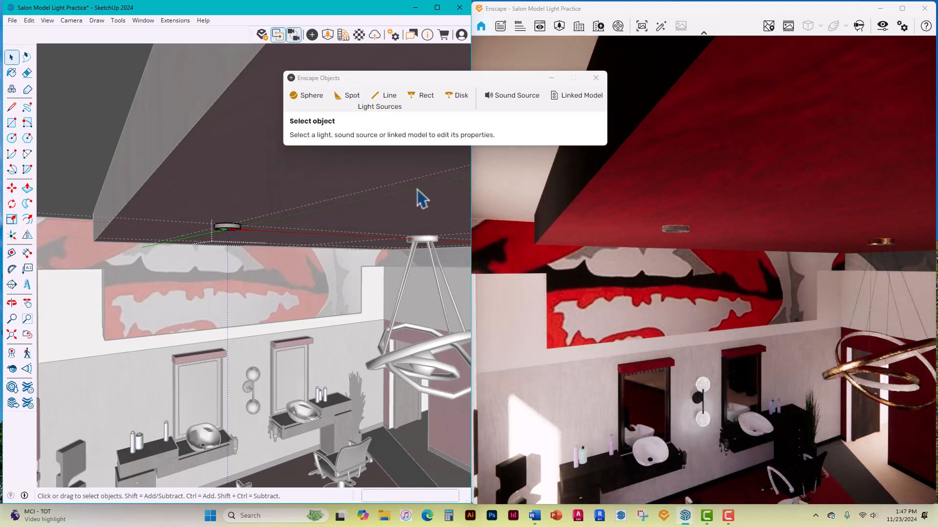
Draw a vertical guide line straight down from the center of the fixture's recessed lens.
click(459, 96)
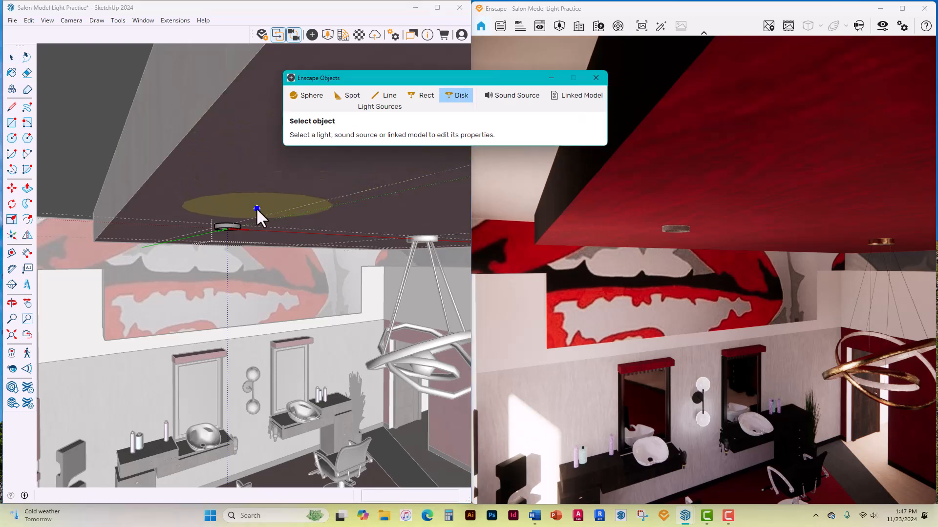
scroll(222, 228, up, 1)
scroll(223, 228, up, 5)
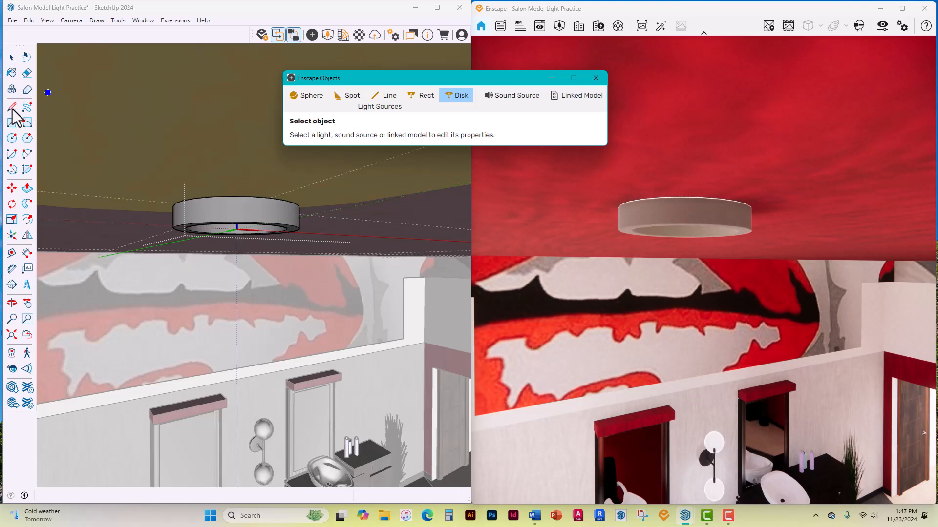
middle_drag(252, 218, 248, 144)
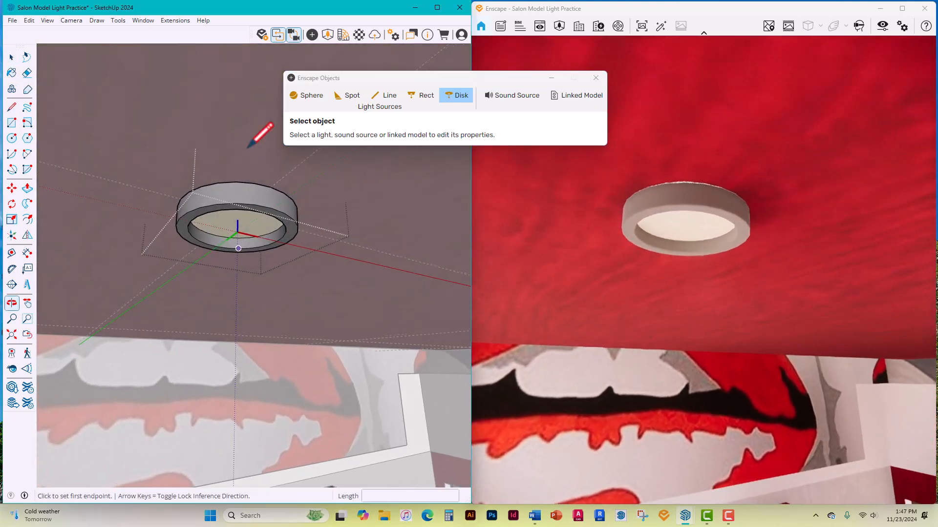
key(l)
scroll(242, 205, up, 3)
click(242, 224)
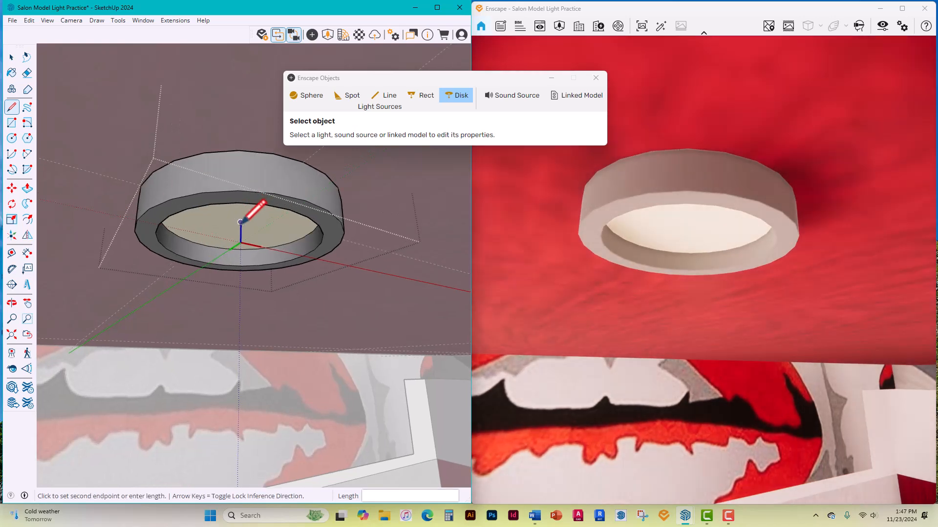
scroll(247, 293, down, 2)
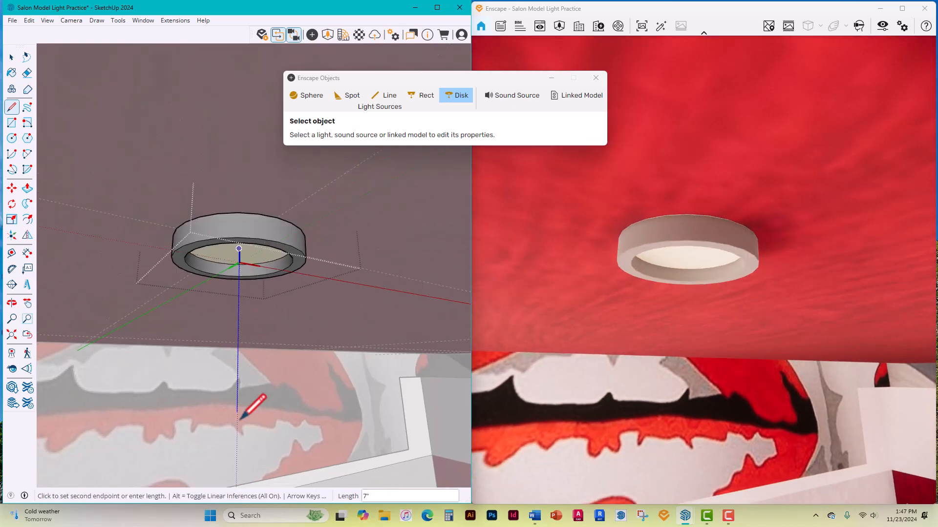
mouse_move(236, 448)
middle_down()
mouse_move(259, 327)
mouse_move(239, 389)
mouse_move(260, 330)
middle_up()
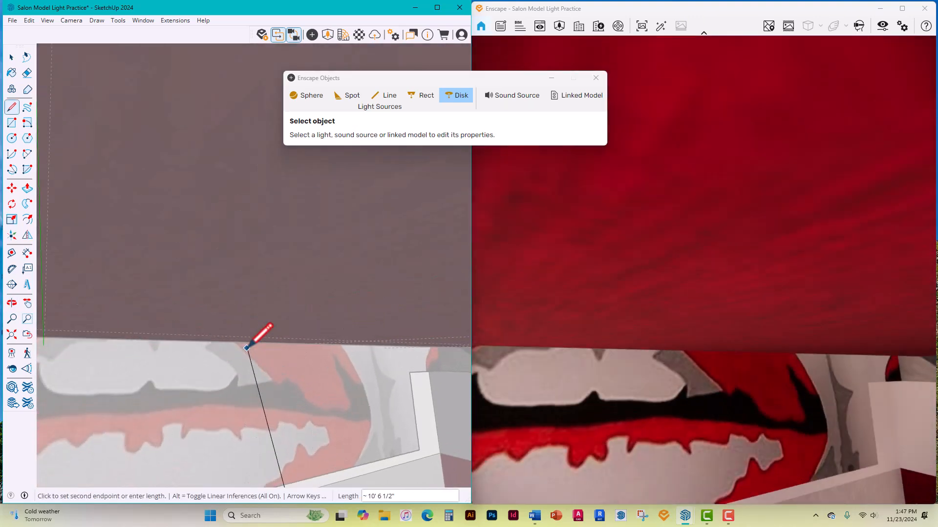
Place an Enscape Disk light with a 0.059 m radius at the guide line's upper endpoint, aimed straight down at its lower endpoint.
click(457, 98)
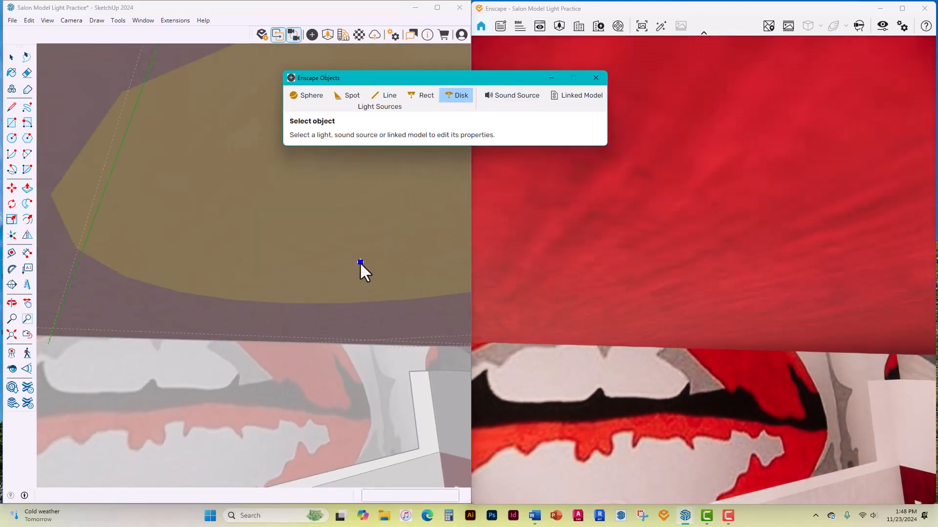
scroll(335, 277, down, 5)
scroll(376, 212, up, 2)
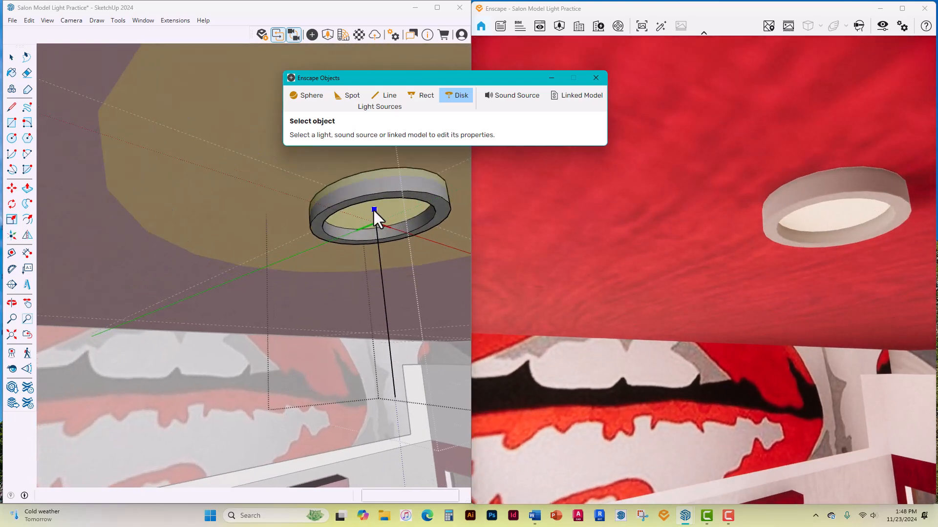
click(373, 209)
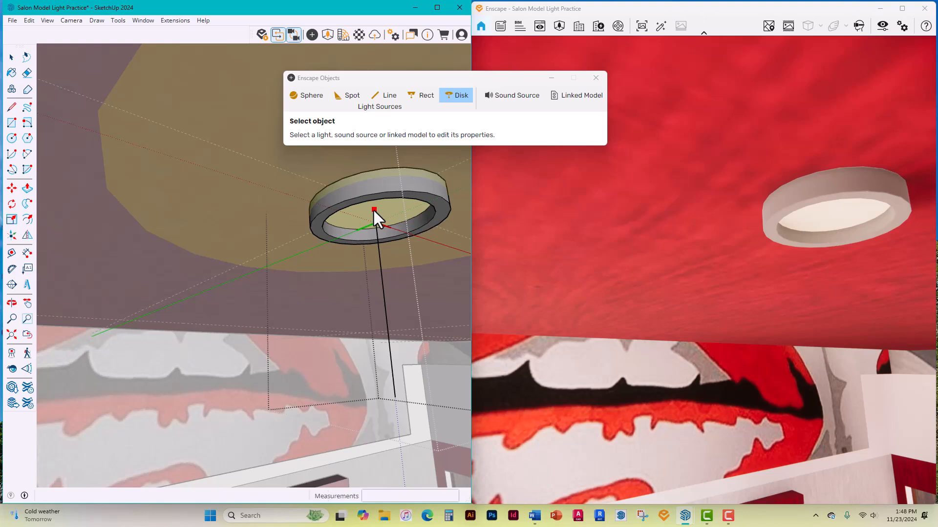
click(397, 400)
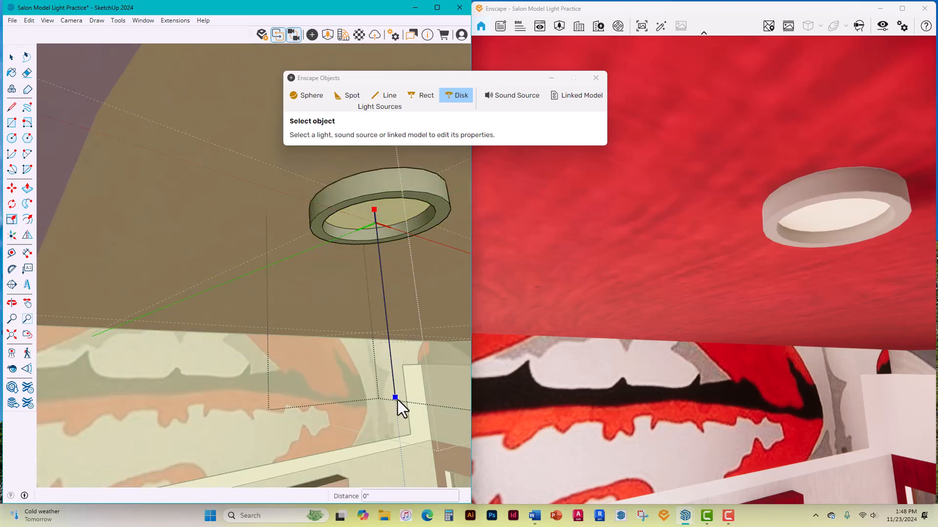
scroll(258, 264, down, 1)
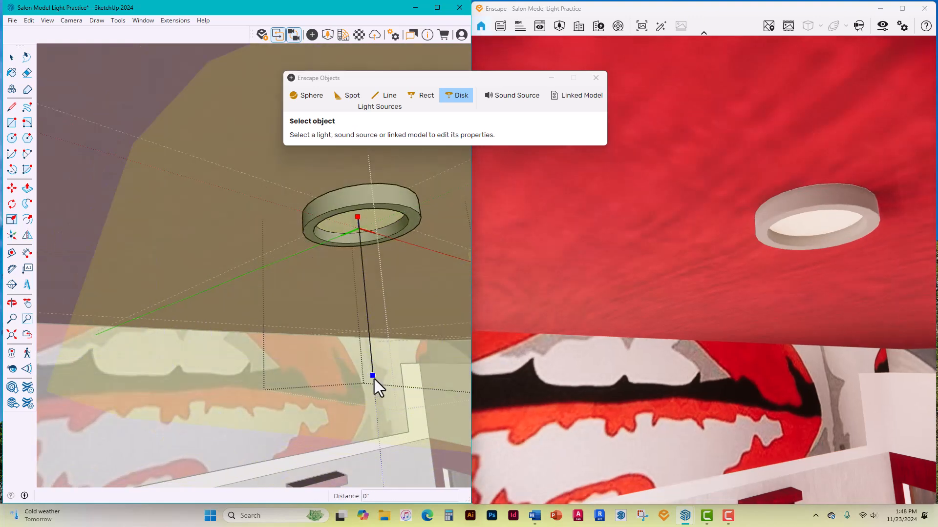
click(374, 379)
scroll(285, 249, down, 3)
scroll(284, 249, down, 1)
click(358, 186)
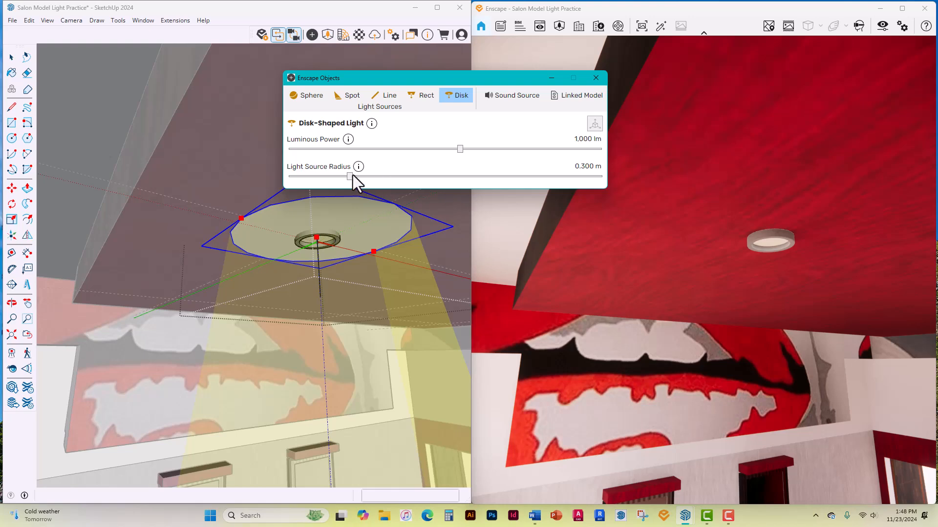
drag(351, 177, 299, 176)
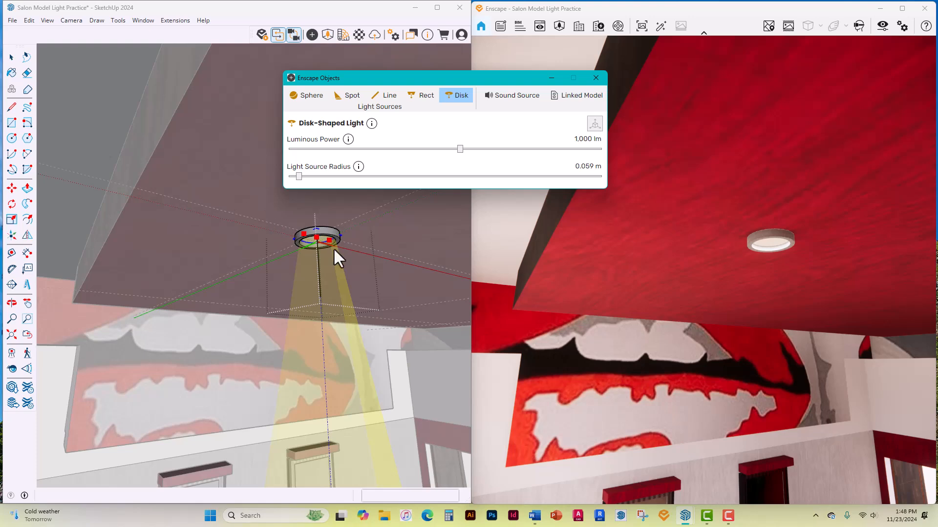
Examine the salon interior from a viewpoint that shows the ceiling fixture, styling chairs and mirrors in both the model and the render.
scroll(337, 244, down, 1)
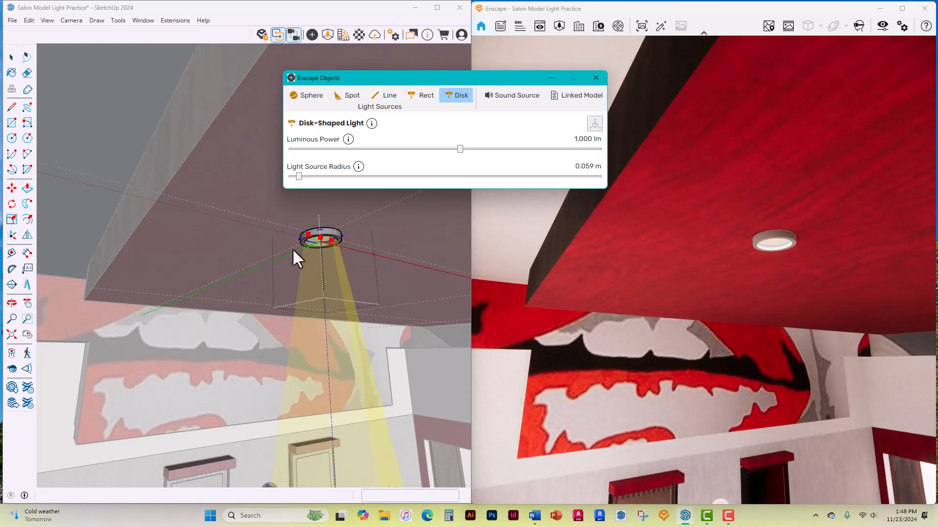
scroll(334, 226, down, 6)
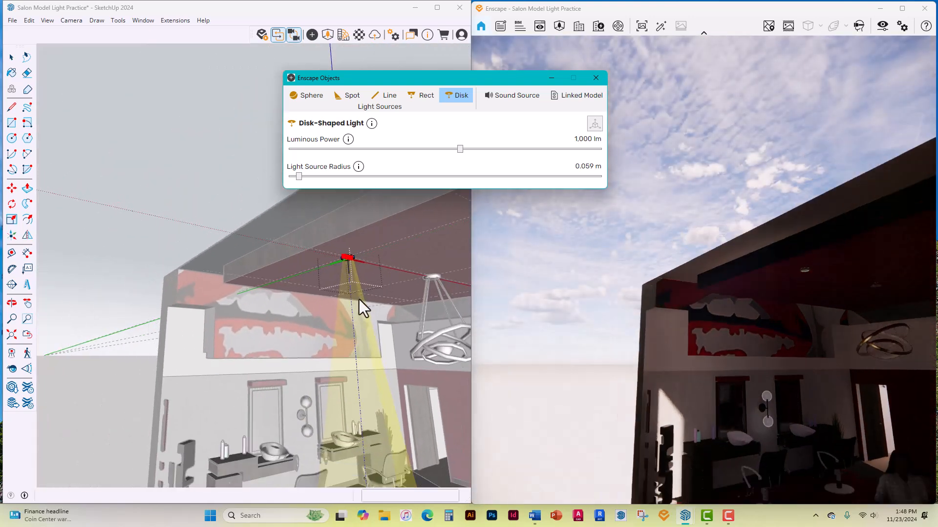
mouse_move(359, 300)
middle_down()
mouse_move(397, 327)
mouse_move(285, 350)
mouse_move(230, 342)
middle_up()
scroll(365, 361, up, 4)
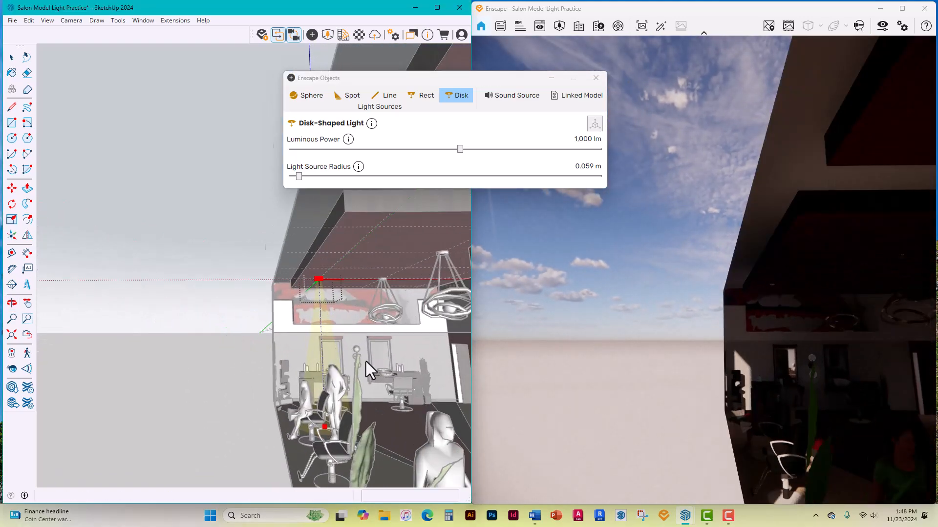
scroll(363, 353, up, 6)
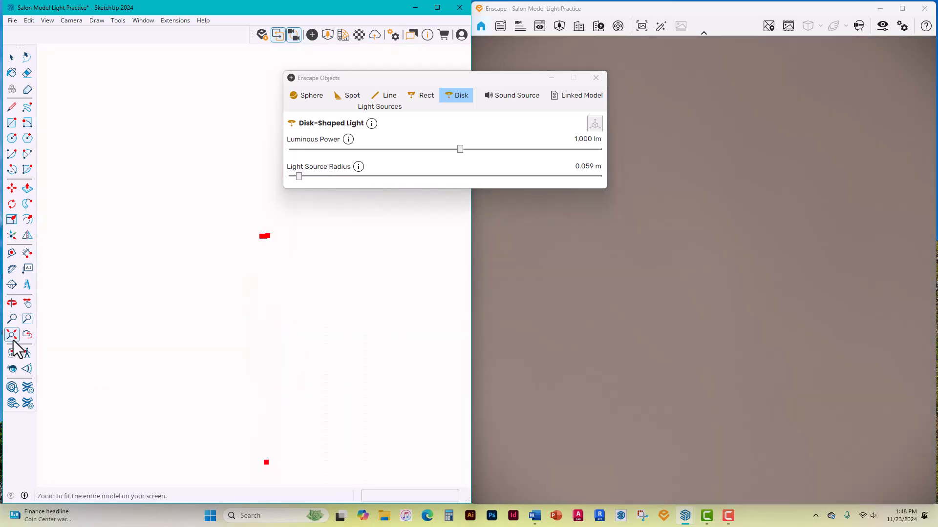
click(14, 341)
middle_drag(187, 341, 613, 414)
scroll(295, 326, down, 5)
mouse_move(295, 326)
middle_down()
mouse_move(230, 371)
mouse_move(182, 371)
middle_up()
scroll(182, 371, up, 10)
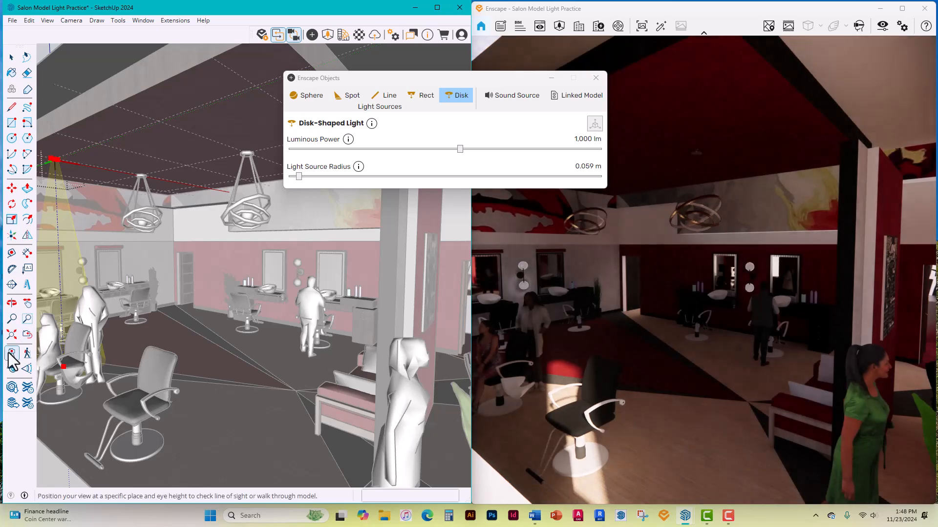
click(12, 369)
mouse_move(133, 295)
mouse_down()
mouse_move(165, 295)
mouse_move(30, 292)
mouse_up()
drag(212, 350, 161, 346)
click(28, 303)
drag(259, 332, 182, 329)
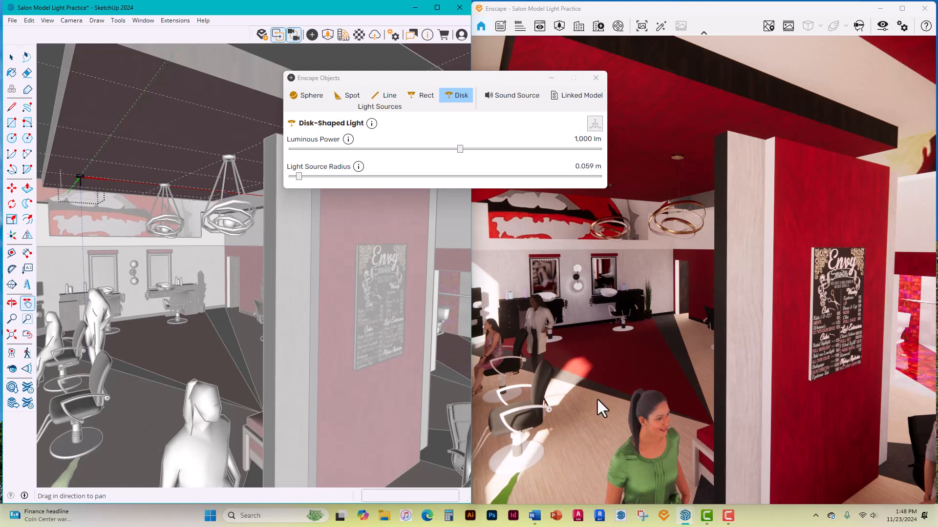
Set the disk light's luminous power to about 75,683 lm and exit the fixture component.
drag(460, 149, 568, 151)
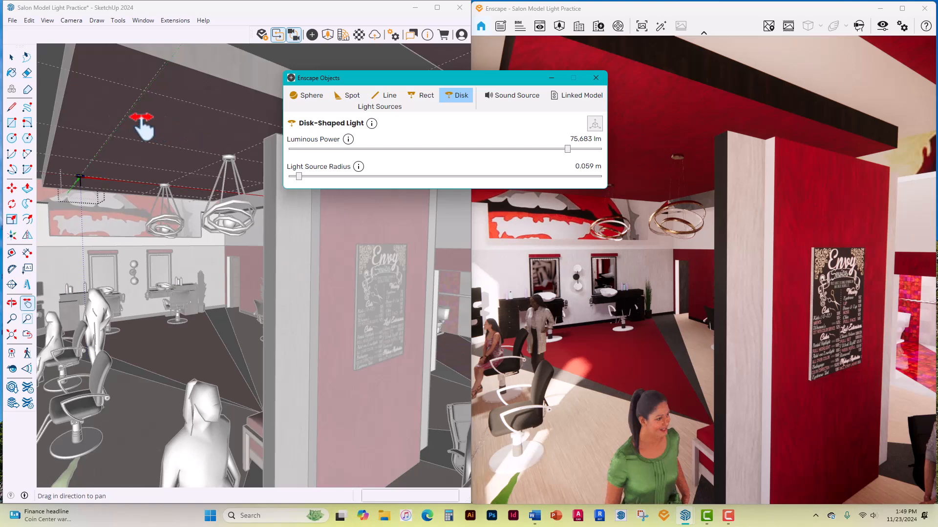
click(12, 58)
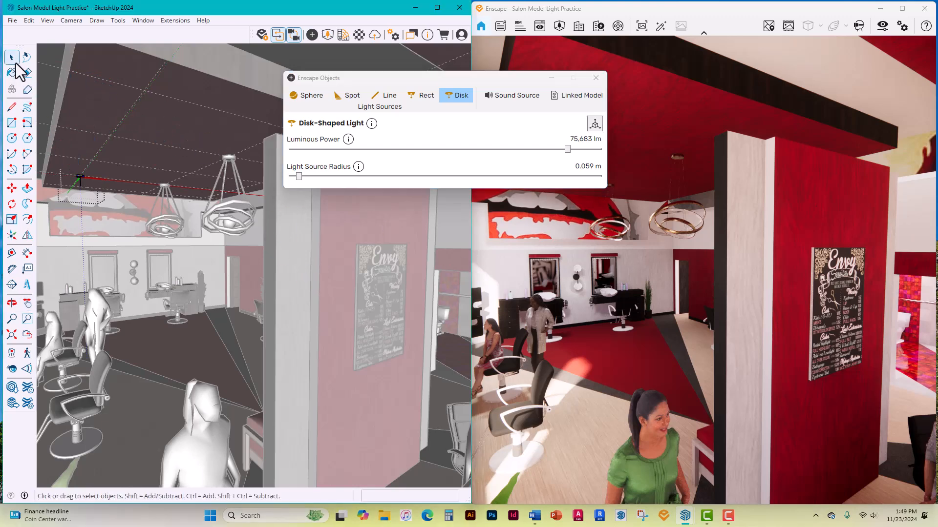
click(109, 119)
scroll(83, 179, up, 6)
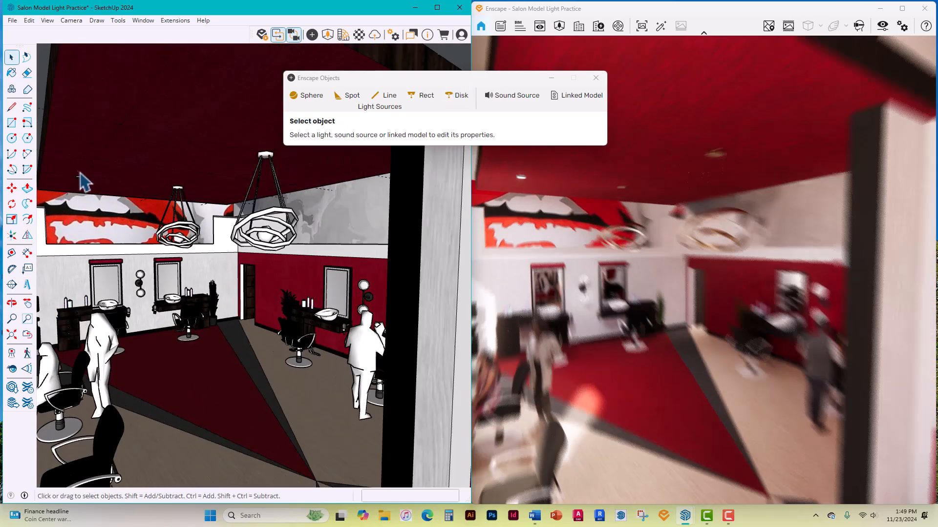
Edit the round ceiling fixture component to remove the vertical guide line beneath its lens, and exit the component.
scroll(78, 194, up, 5)
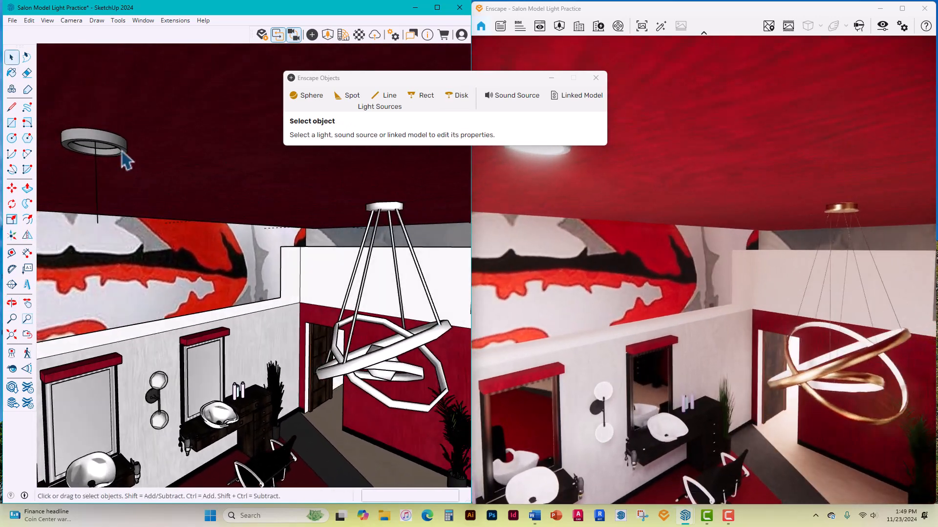
click(121, 151)
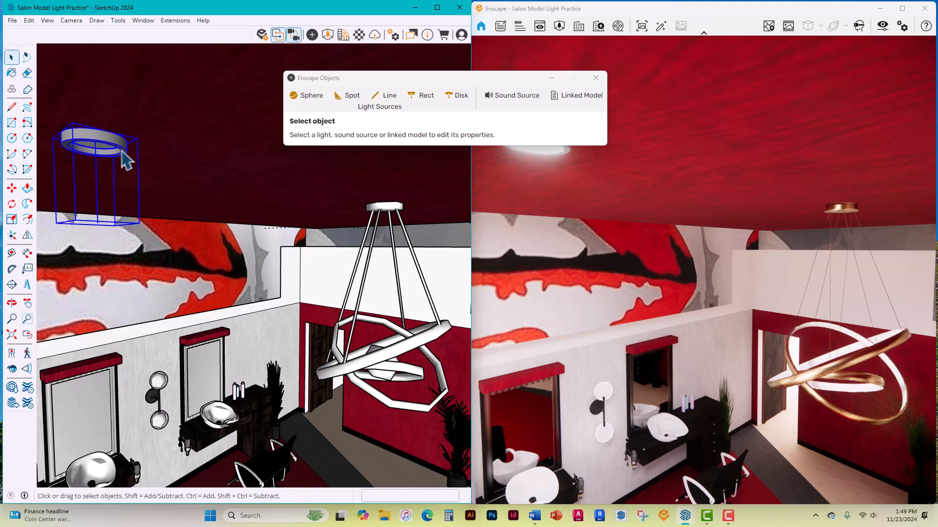
right_click(121, 151)
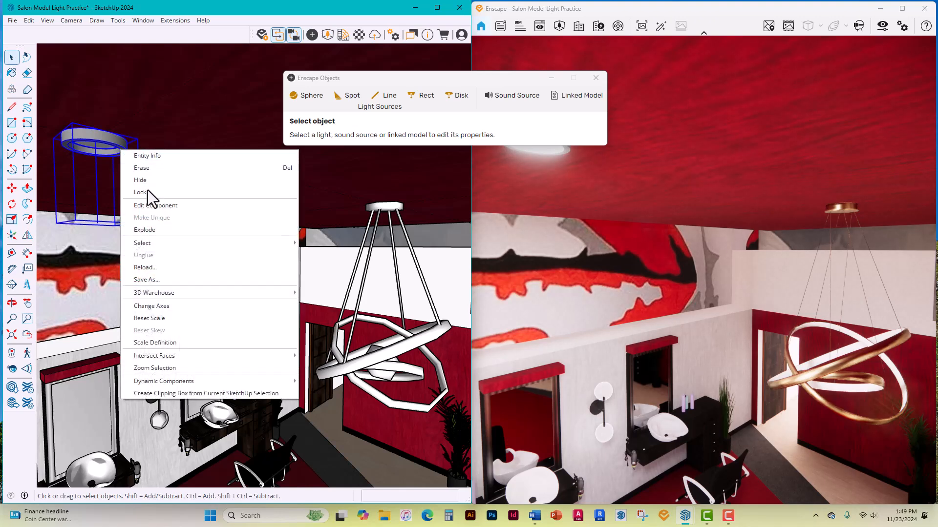
click(155, 206)
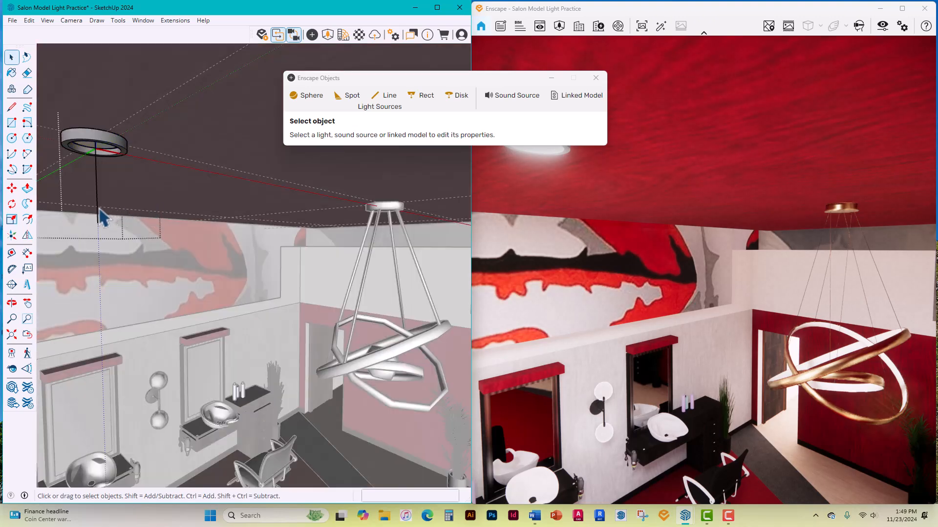
mouse_move(77, 130)
middle_down()
mouse_move(174, 140)
mouse_move(117, 93)
middle_up()
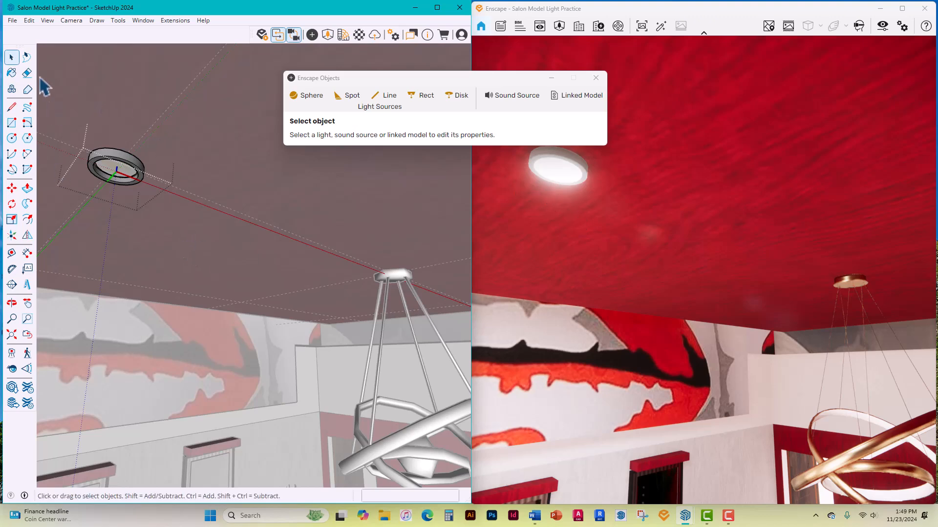
click(71, 84)
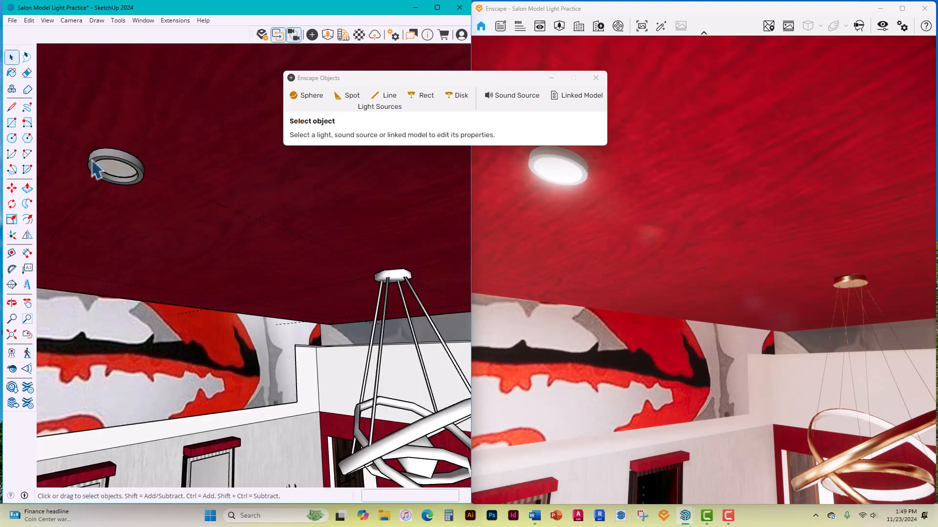
Copy the round ceiling fixture about 5' 7/8" along the green axis toward the lips mural wall.
scroll(178, 241, down, 10)
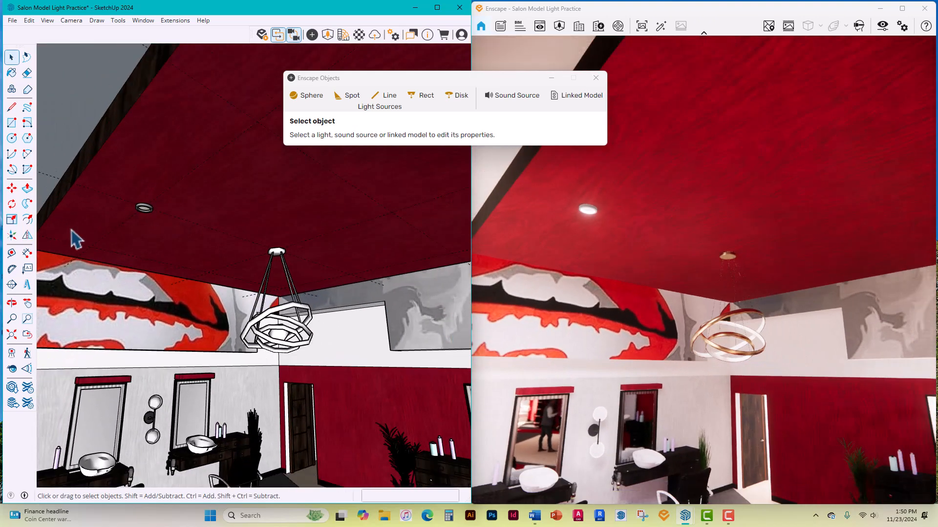
scroll(73, 236, up, 5)
scroll(73, 228, up, 2)
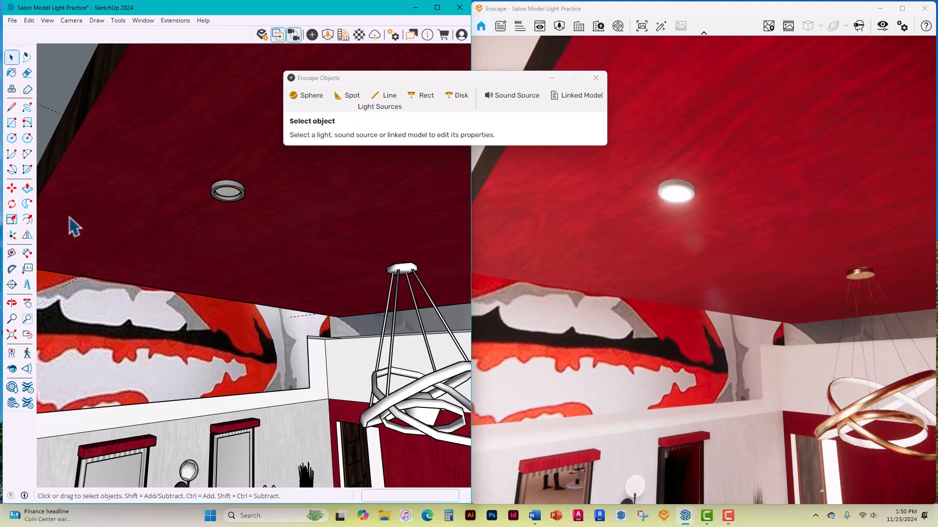
click(229, 195)
click(12, 188)
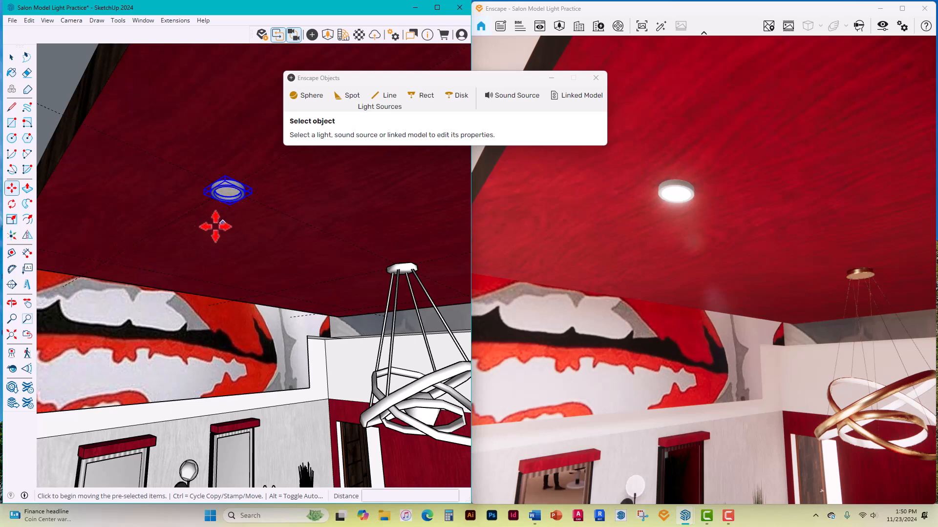
key(ctrl)
click(183, 172)
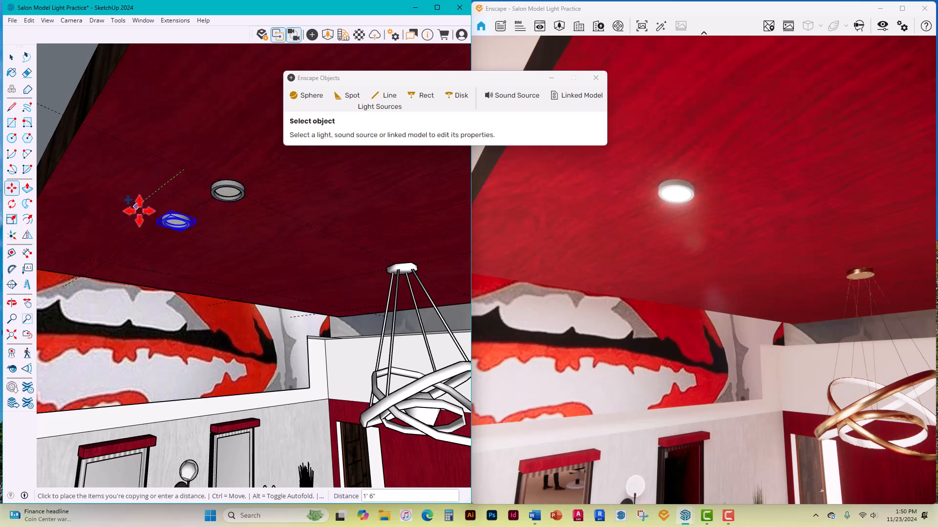
click(73, 256)
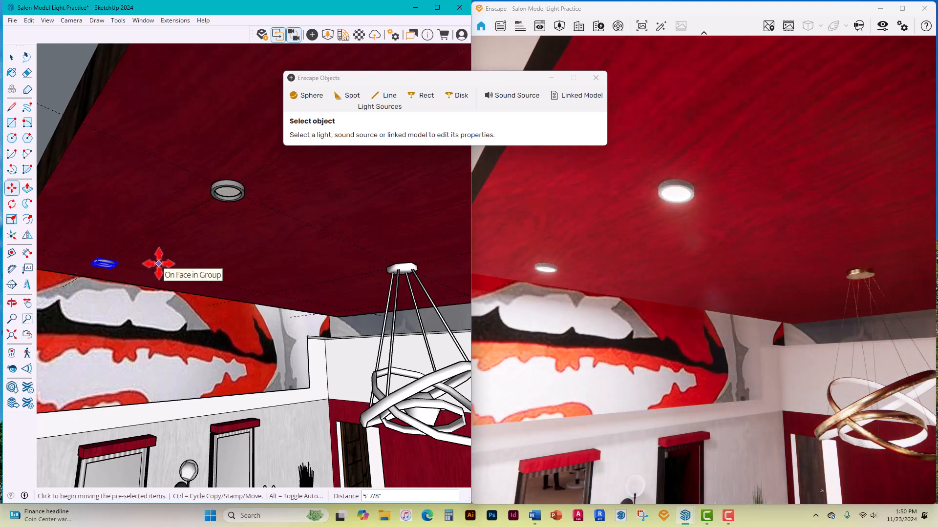
Copy the fixture beside the lips mural along the red axis to the next ceiling guide intersection.
scroll(97, 275, up, 4)
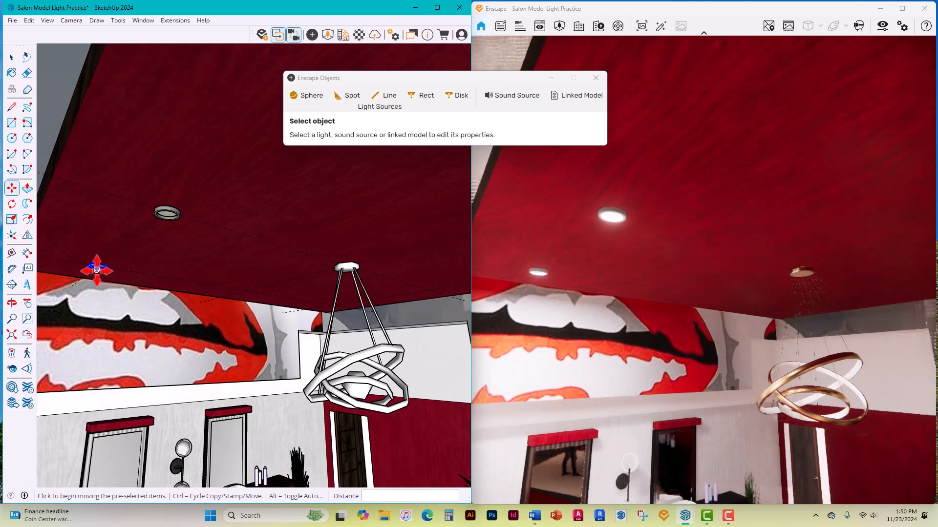
scroll(97, 276, up, 3)
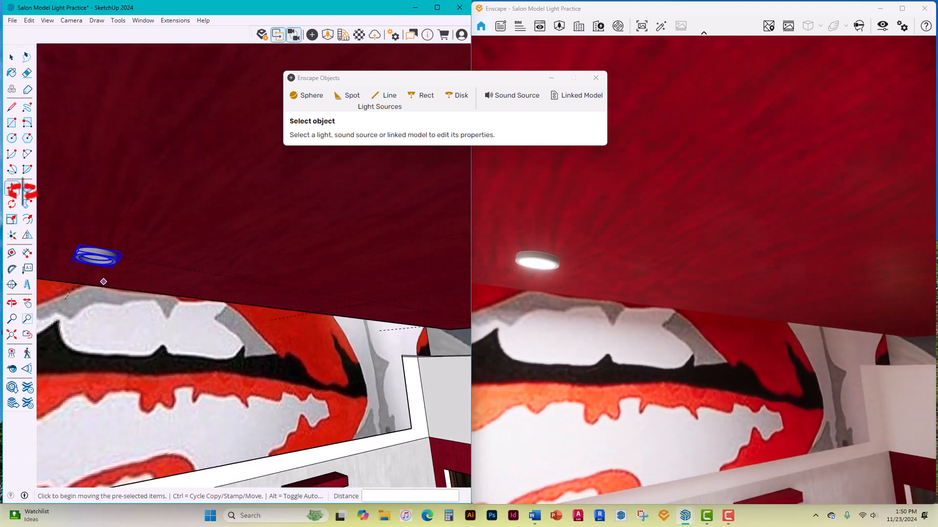
key(ctrl)
click(132, 207)
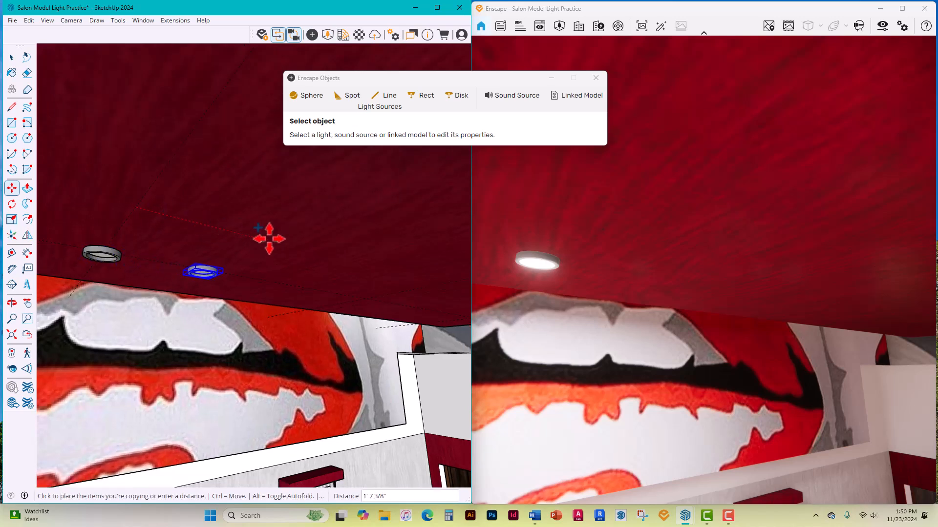
click(429, 283)
Copy the second mural-side fixture 6' along the red axis to the last guide intersection, completing a row of three.
mouse_move(376, 282)
middle_down()
mouse_move(318, 218)
mouse_move(249, 185)
mouse_move(191, 177)
mouse_move(247, 188)
mouse_move(291, 212)
mouse_move(240, 219)
mouse_move(342, 239)
mouse_move(262, 155)
middle_up()
scroll(227, 227, down, 6)
scroll(446, 239, up, 5)
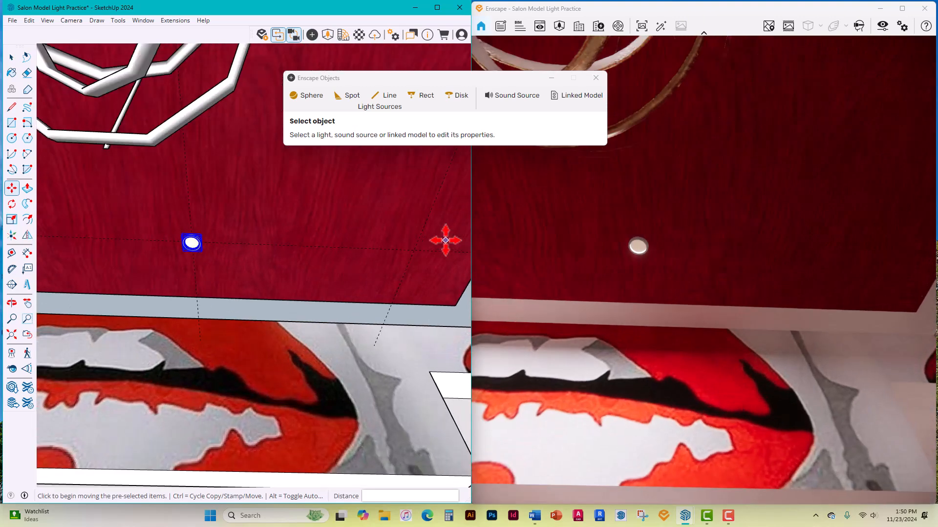
middle_drag(406, 247, 151, 218)
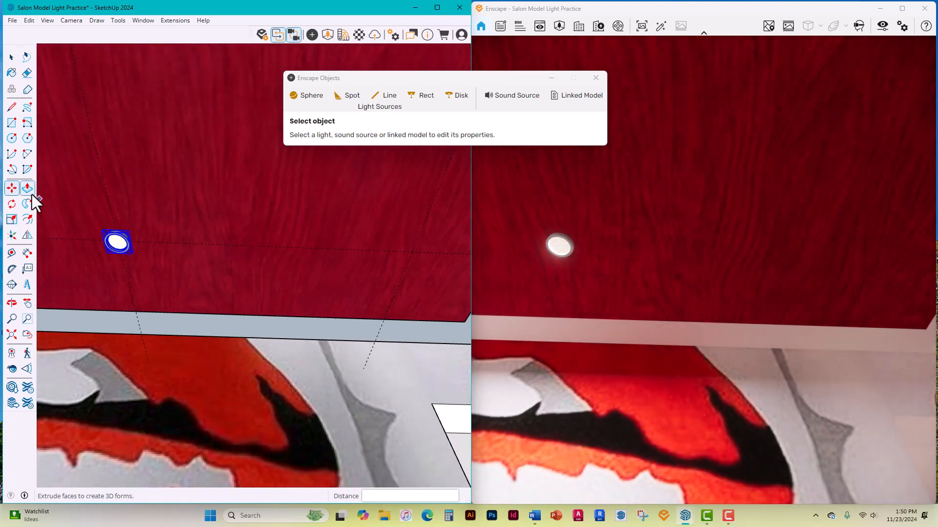
click(108, 198)
key(ctrl)
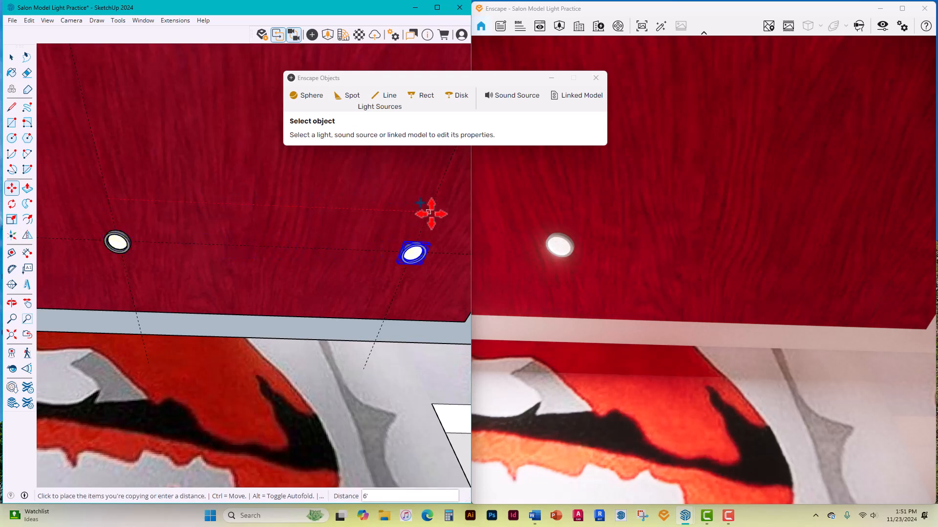
click(429, 212)
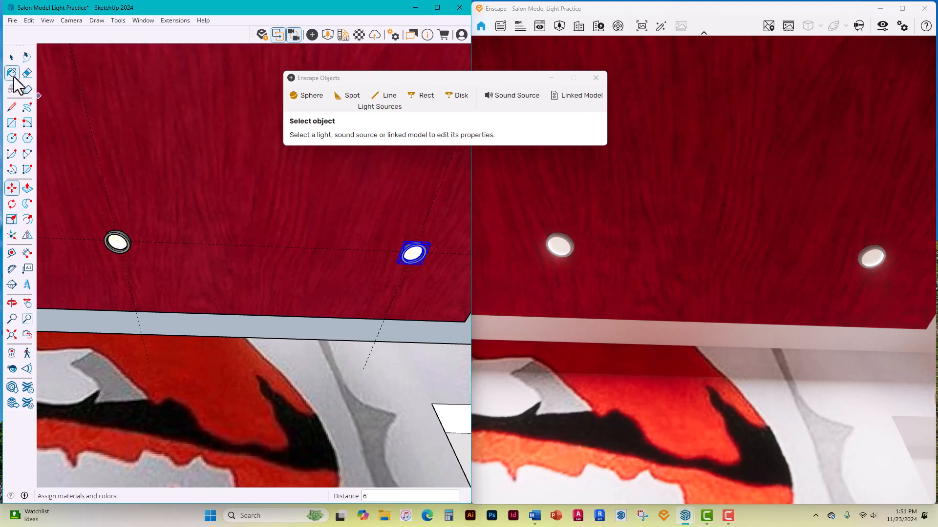
Examine the salon interior from a viewpoint that shows the ceiling fixtures, chandeliers and styling stations in both the model and the render.
scroll(151, 161, down, 4)
middle_drag(165, 177, 213, 202)
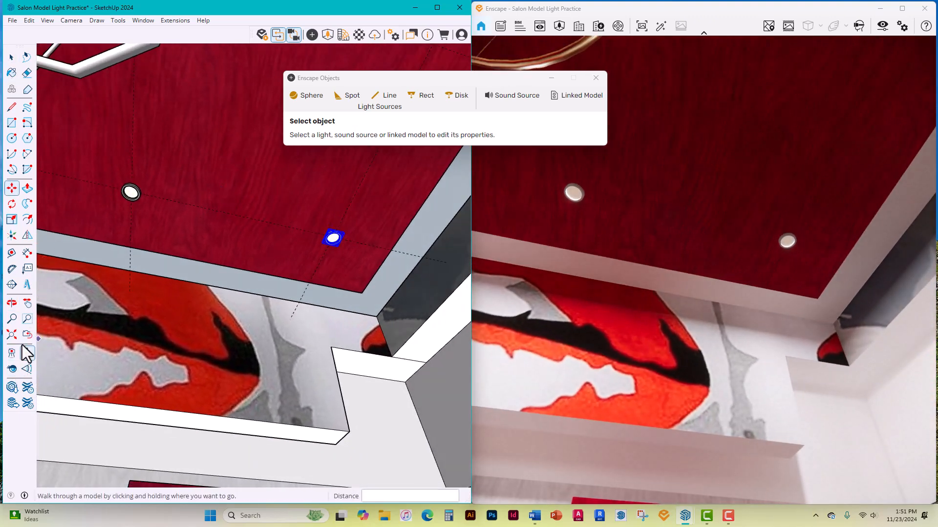
click(26, 303)
mouse_move(167, 286)
mouse_down()
mouse_move(303, 328)
mouse_move(264, 303)
mouse_up()
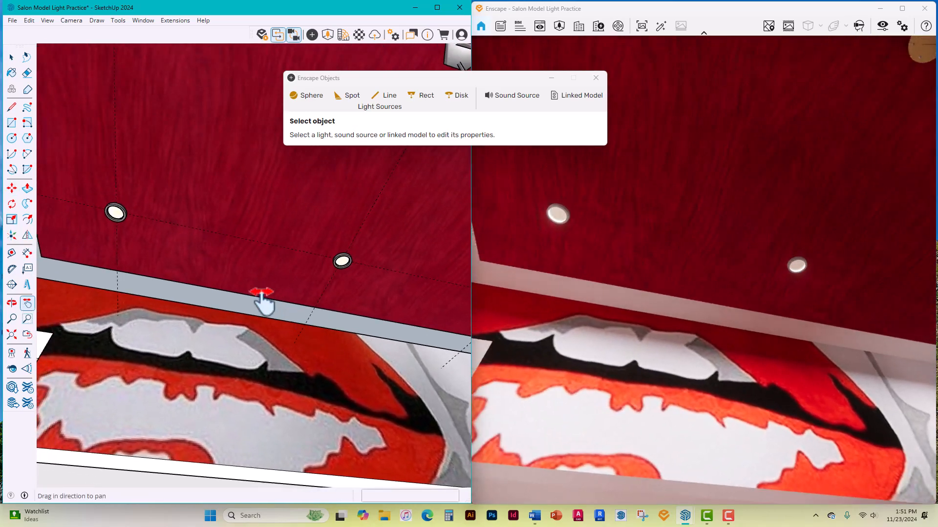
scroll(264, 300, down, 3)
mouse_move(259, 295)
middle_down()
mouse_move(239, 268)
mouse_move(207, 131)
mouse_move(218, 215)
mouse_move(180, 265)
mouse_move(259, 189)
mouse_move(240, 82)
mouse_move(240, 147)
mouse_move(249, 163)
mouse_move(282, 168)
middle_up()
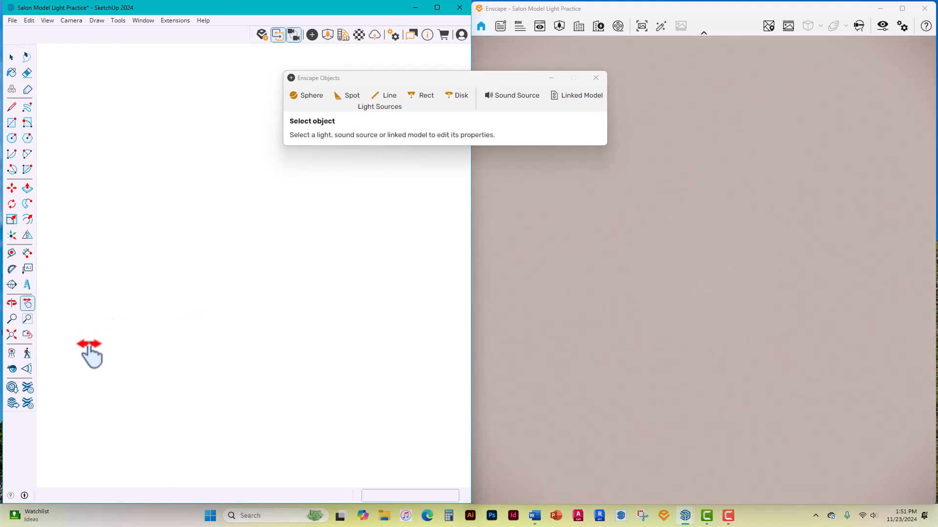
click(12, 335)
mouse_move(92, 318)
middle_down()
mouse_move(215, 301)
mouse_move(273, 328)
mouse_move(155, 200)
mouse_move(262, 422)
mouse_move(256, 457)
middle_up()
scroll(178, 215, up, 7)
mouse_move(137, 259)
middle_down()
mouse_move(48, 256)
mouse_move(83, 252)
mouse_move(93, 264)
mouse_move(97, 236)
mouse_move(58, 234)
middle_up()
scroll(58, 234, up, 1)
scroll(58, 230, up, 3)
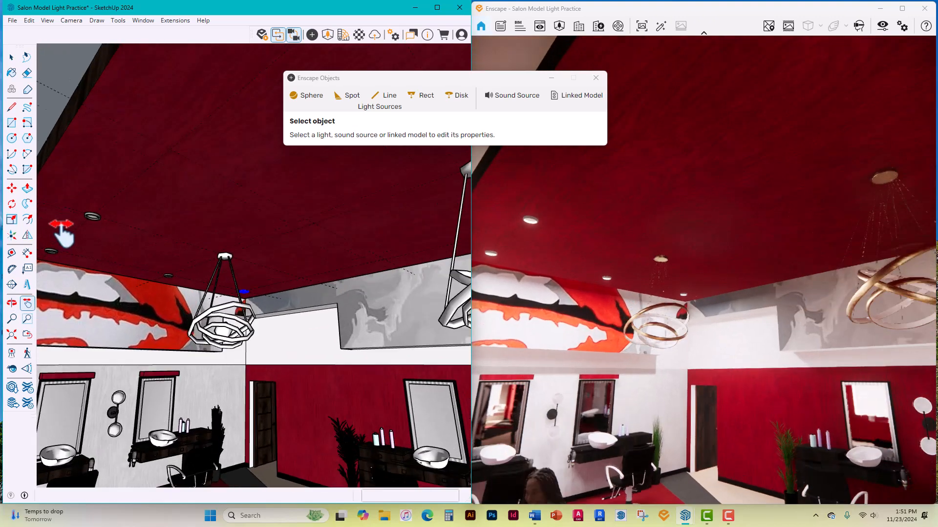
Copy the original round ceiling fixture 12' along the red axis to form a second row of two.
click(15, 58)
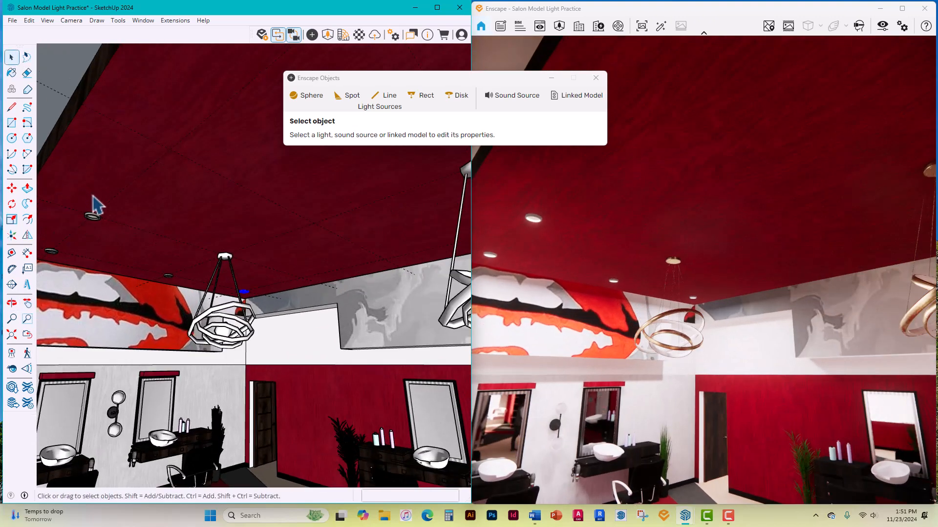
click(12, 188)
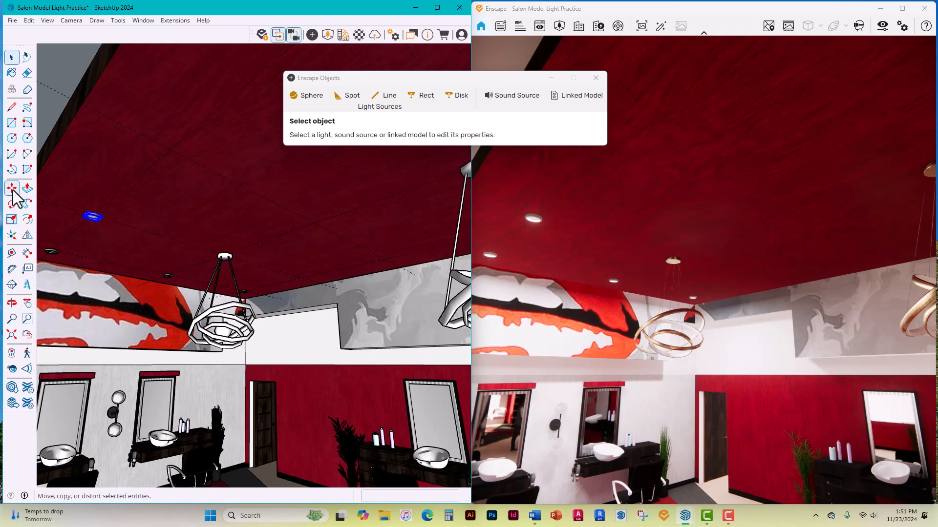
click(113, 198)
key(ctrl)
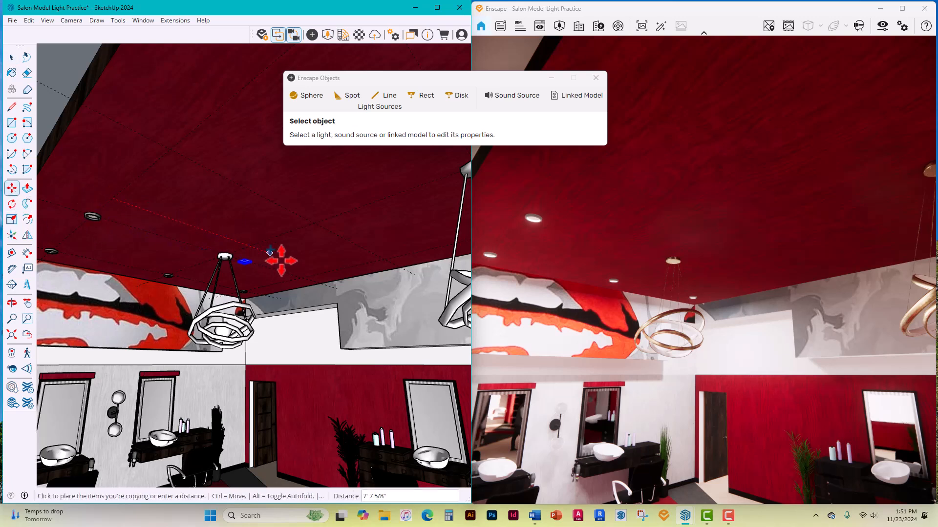
click(325, 273)
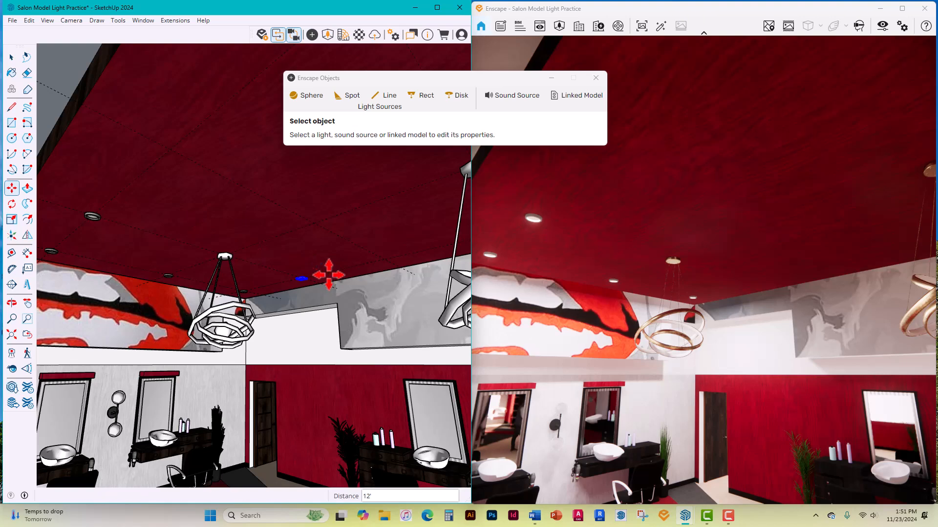
Copy the three mural-side fixtures together 10' 1 3/4" along the green axis, away from the mural, as a third row.
click(12, 58)
click(12, 58)
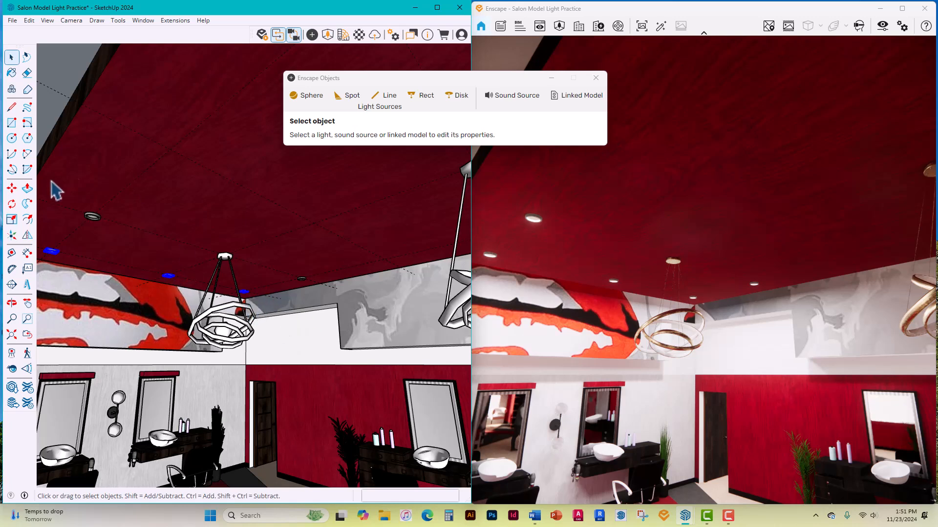
click(11, 188)
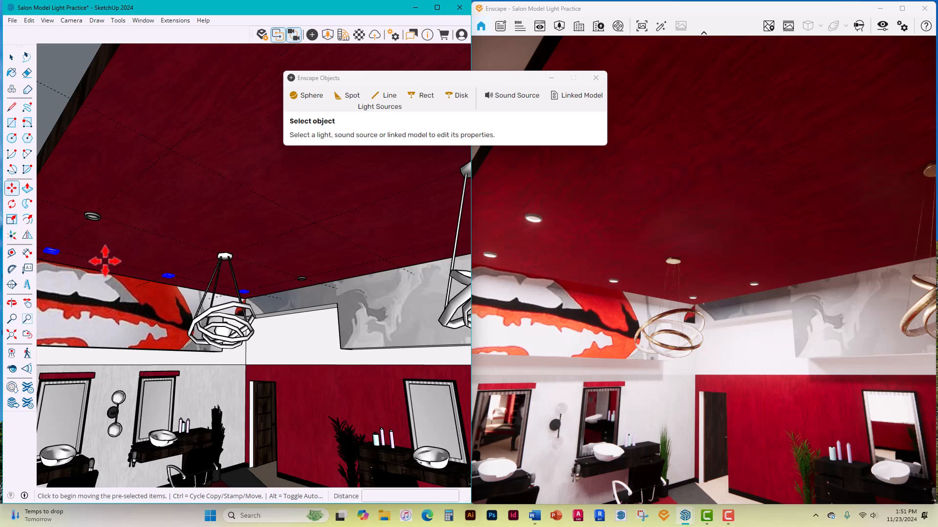
key(ctrl)
click(105, 261)
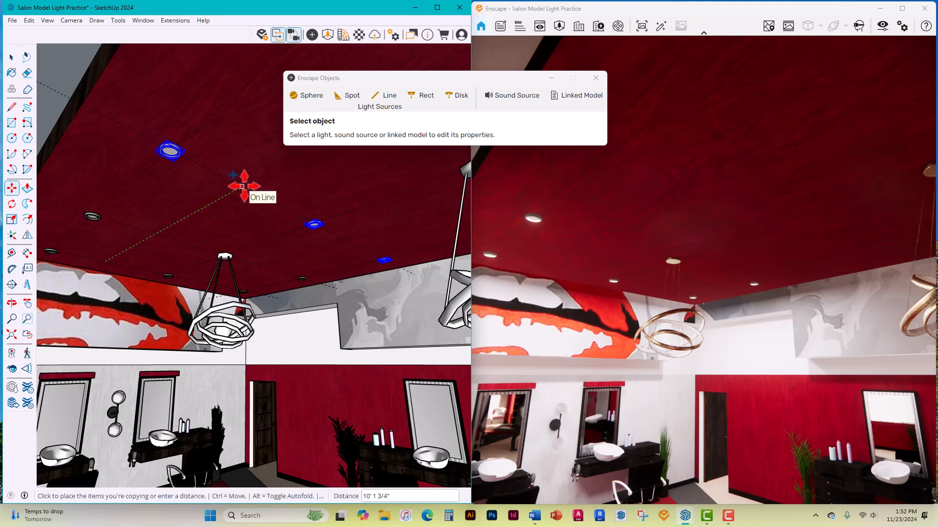
mouse_move(243, 205)
middle_down()
mouse_move(194, 220)
mouse_move(147, 216)
mouse_move(189, 234)
middle_up()
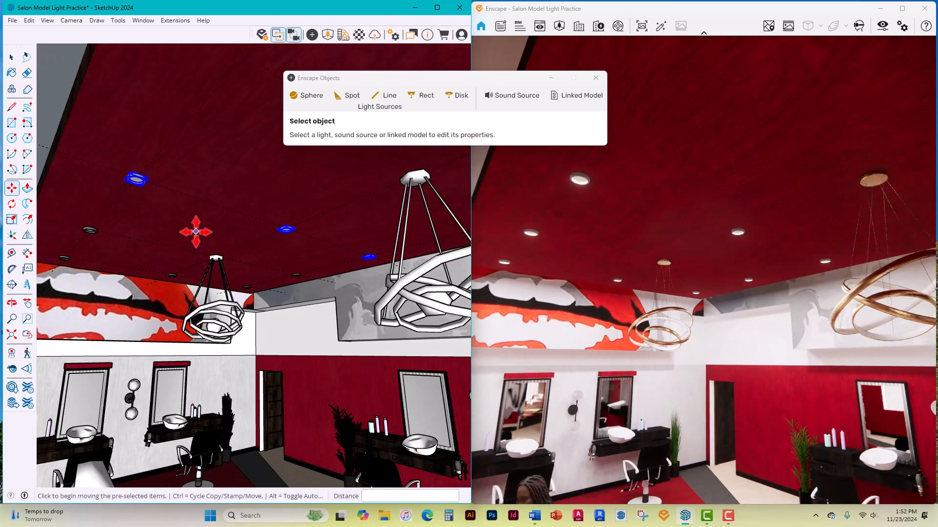
scroll(195, 233, down, 4)
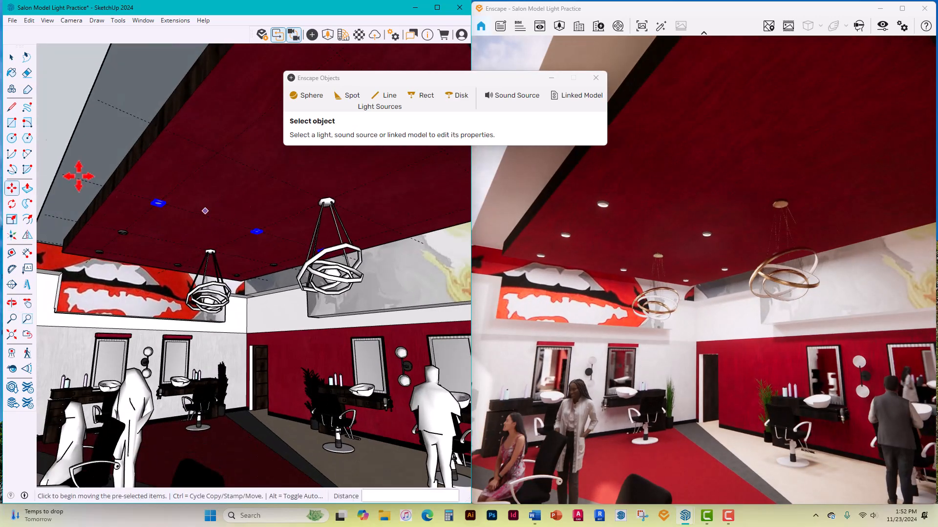
Copy the two second-row ceiling fixtures together 10' 1 3/4" along the green axis to form a fourth row.
click(11, 57)
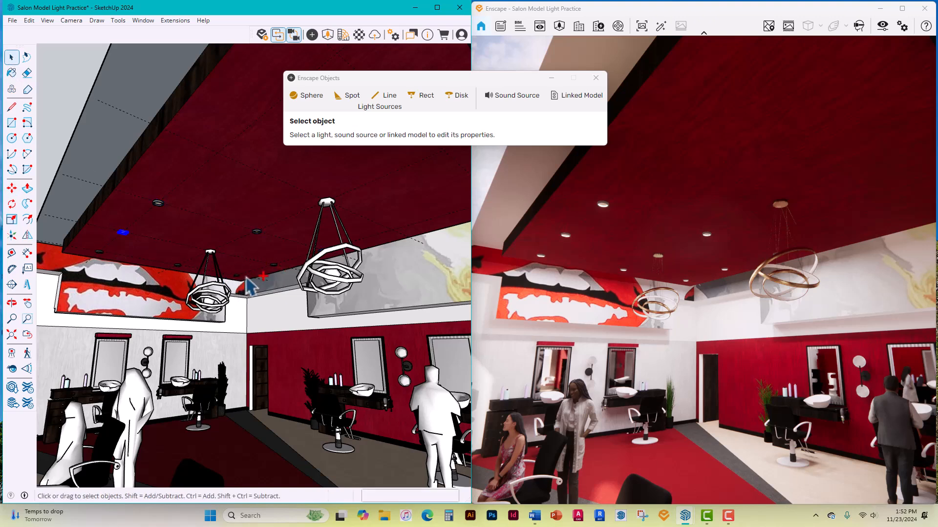
click(12, 188)
click(158, 239)
key(ctrl)
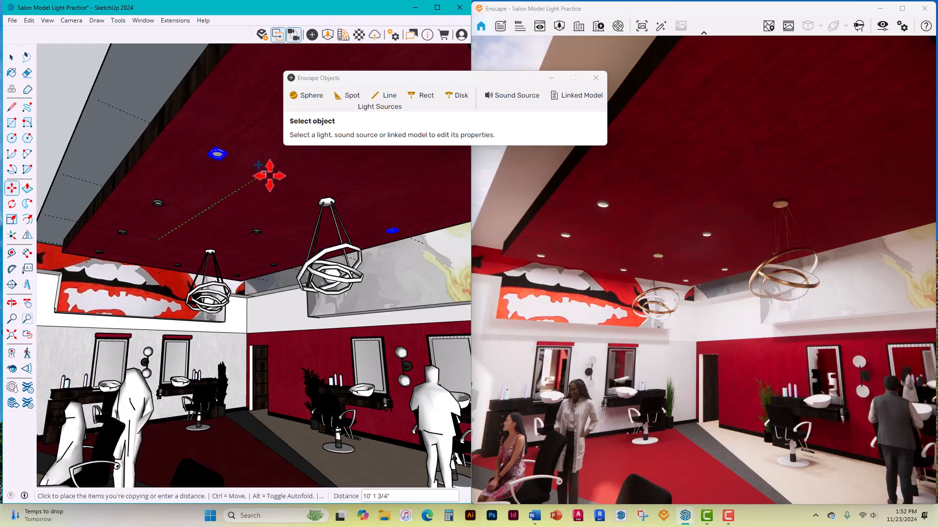
middle_drag(267, 173, 212, 215)
Copy the three third-row ceiling fixtures together 10' 1 3/4" along the green axis as a fifth row, and inspect them in the render.
click(11, 58)
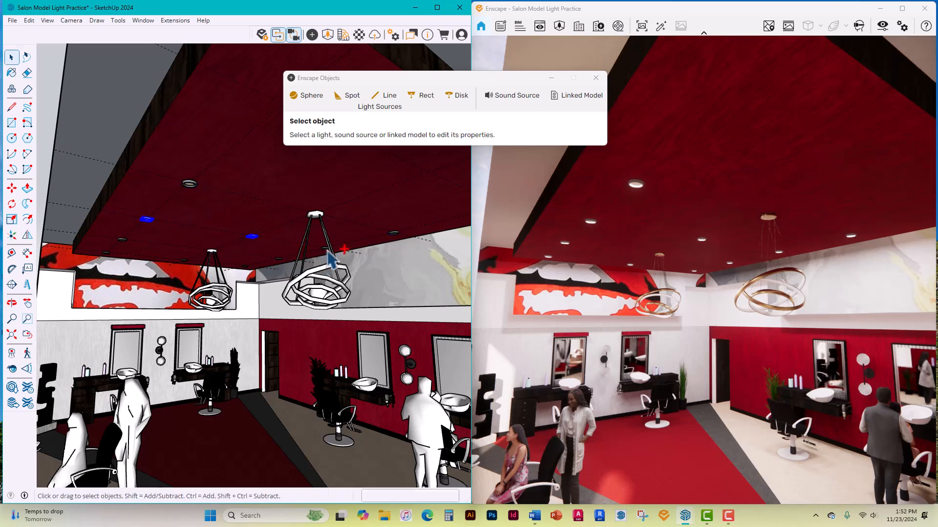
scroll(200, 228, down, 5)
middle_drag(196, 226, 311, 218)
mouse_move(370, 230)
middle_down()
mouse_move(308, 220)
mouse_move(292, 206)
mouse_move(184, 194)
middle_up()
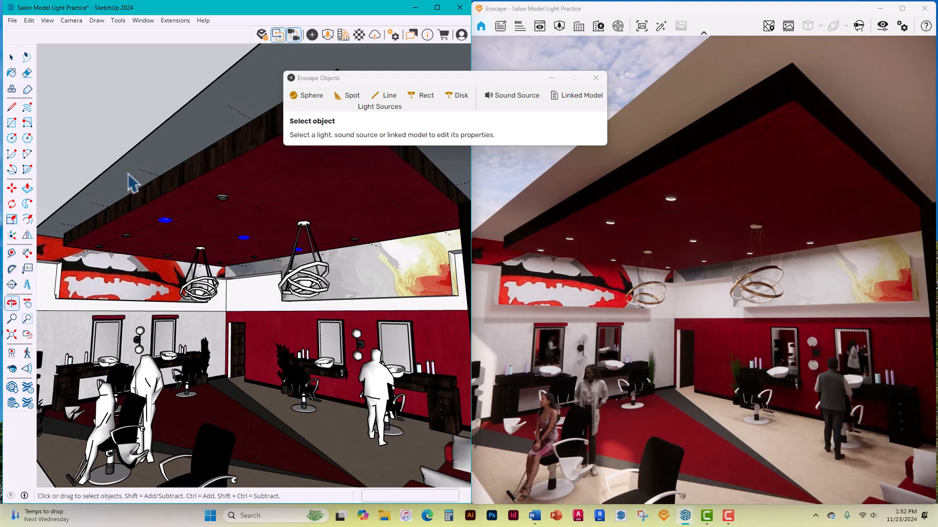
click(12, 188)
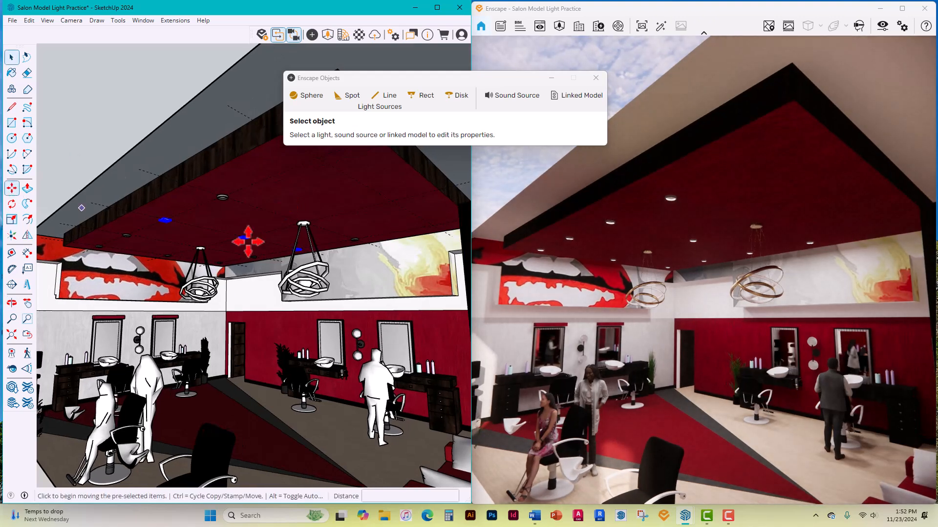
click(195, 225)
key(ctrl)
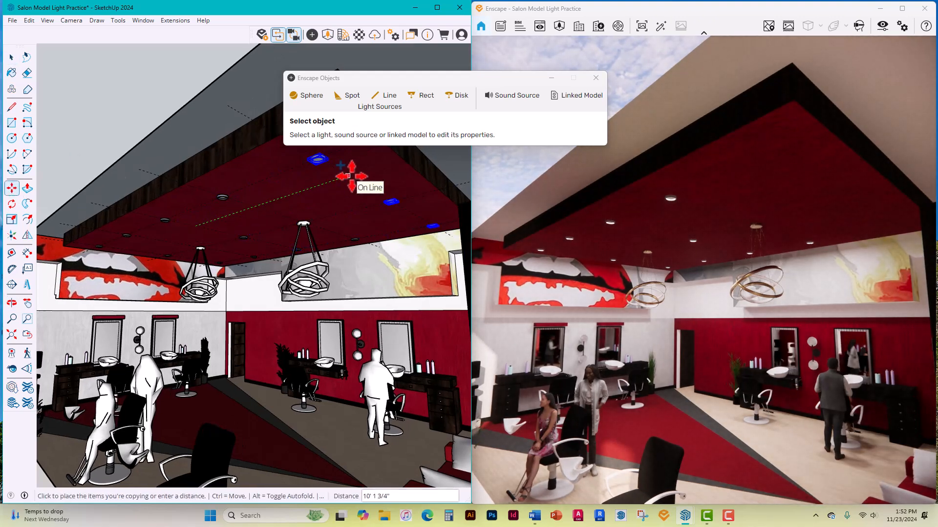
middle_drag(347, 176, 344, 205)
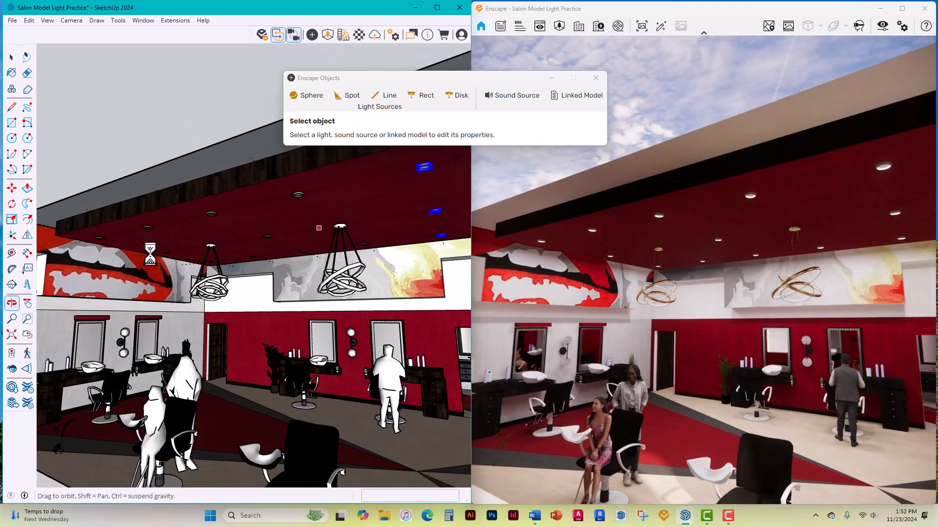
middle_drag(704, 379, 932, 408)
key(d)
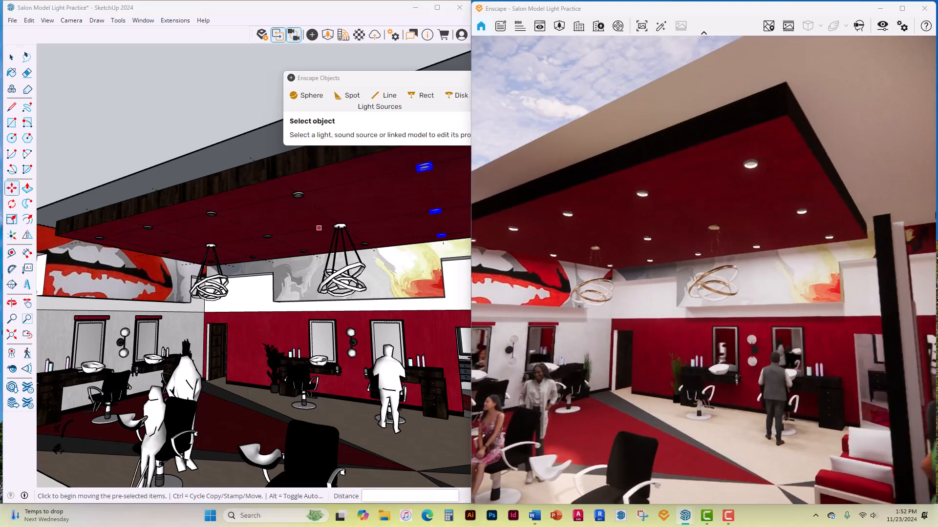
scroll(673, 353, up, 5)
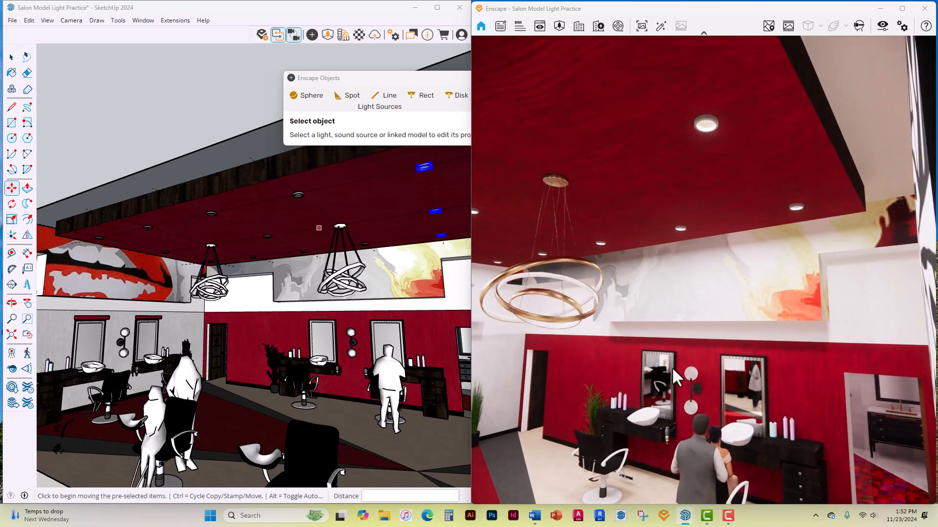
Move the Enscape Objects window clear of the render and open a round ceiling fixture component for editing.
drag(340, 76, 186, 90)
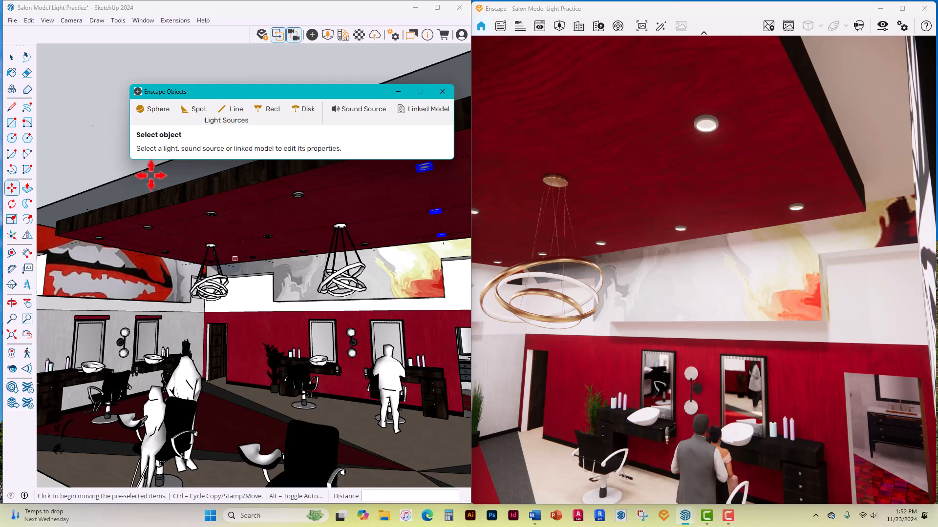
click(12, 60)
click(153, 234)
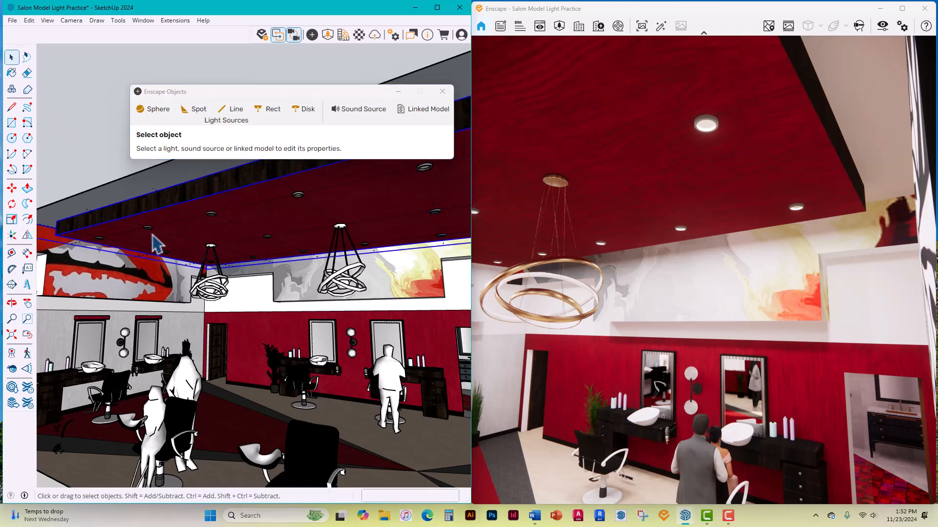
double_click(125, 241)
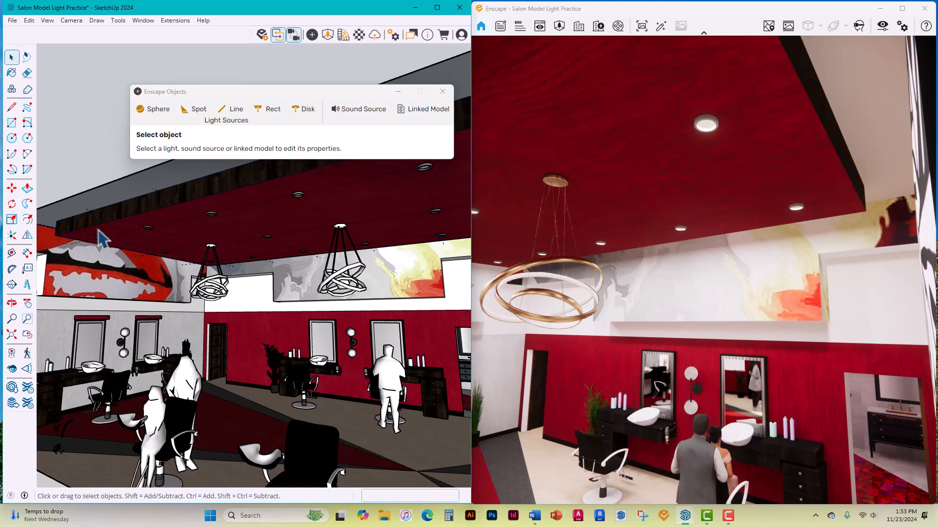
scroll(99, 243, up, 2)
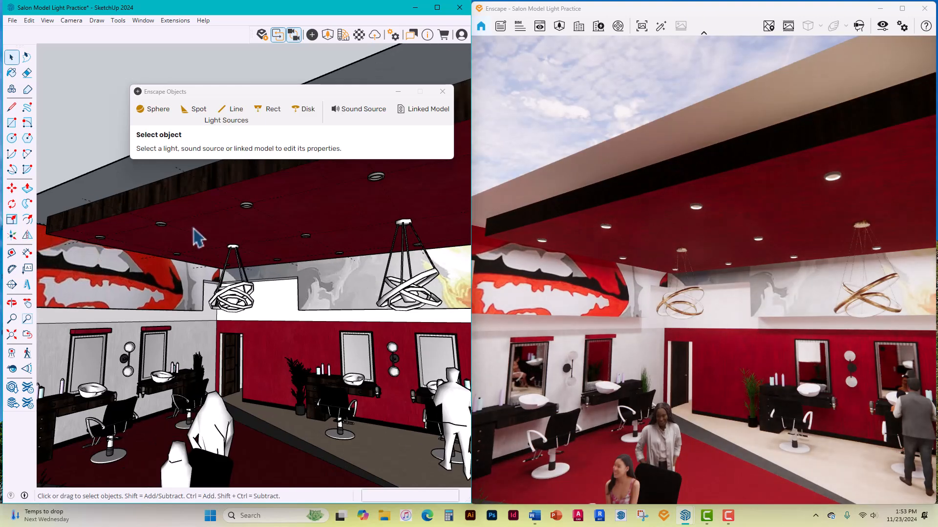
right_click(165, 227)
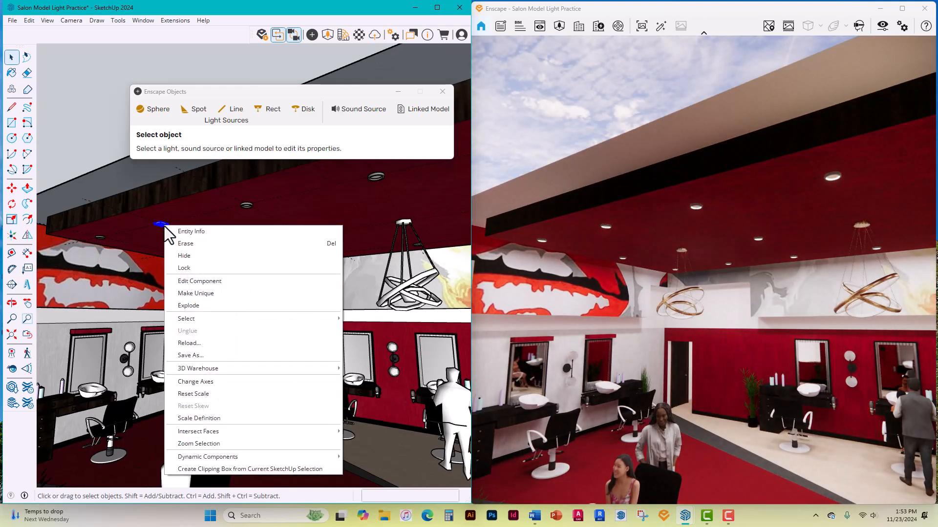
click(200, 282)
scroll(166, 228, up, 6)
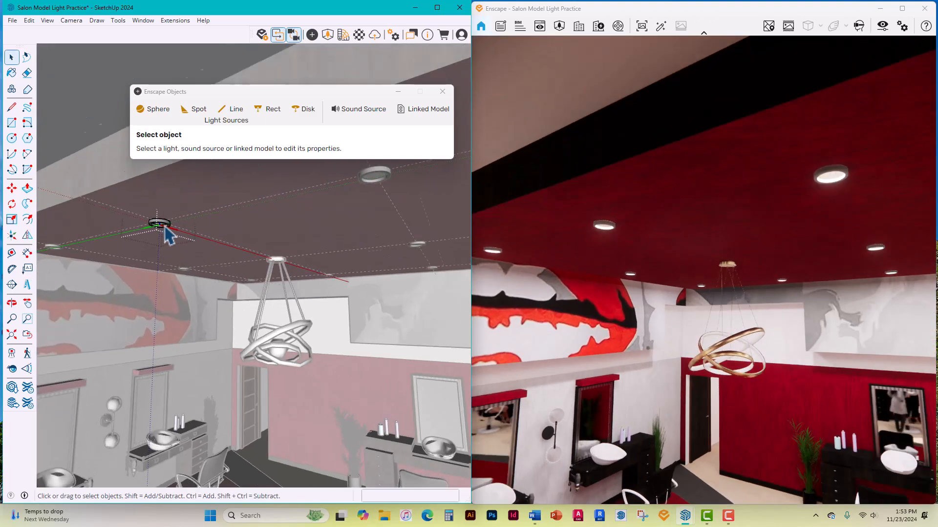
scroll(166, 228, up, 4)
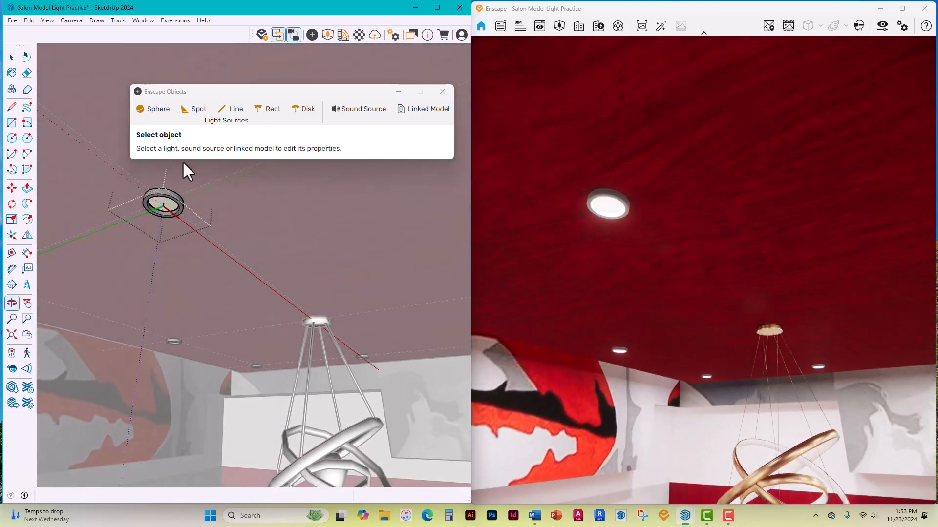
Select the disk light inside the ceiling fixture and set its luminous power to 482 lm.
click(175, 211)
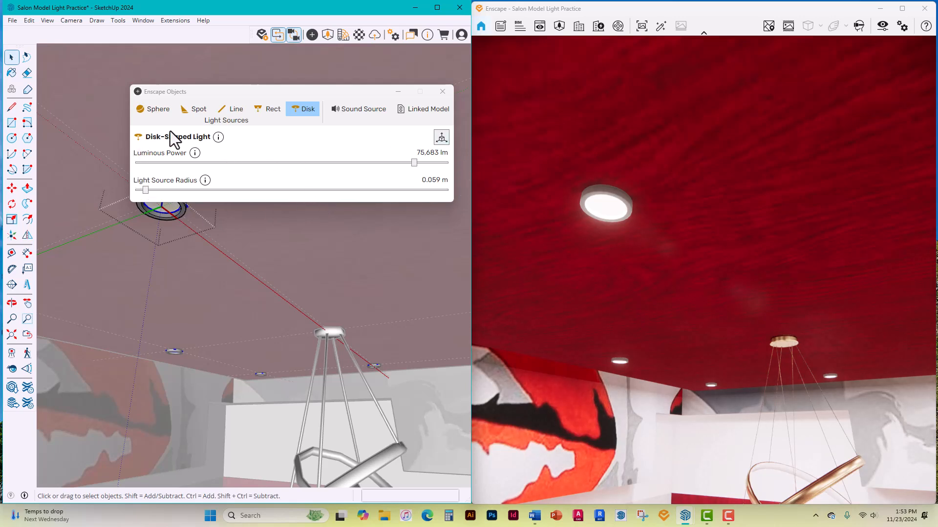
drag(415, 163, 353, 163)
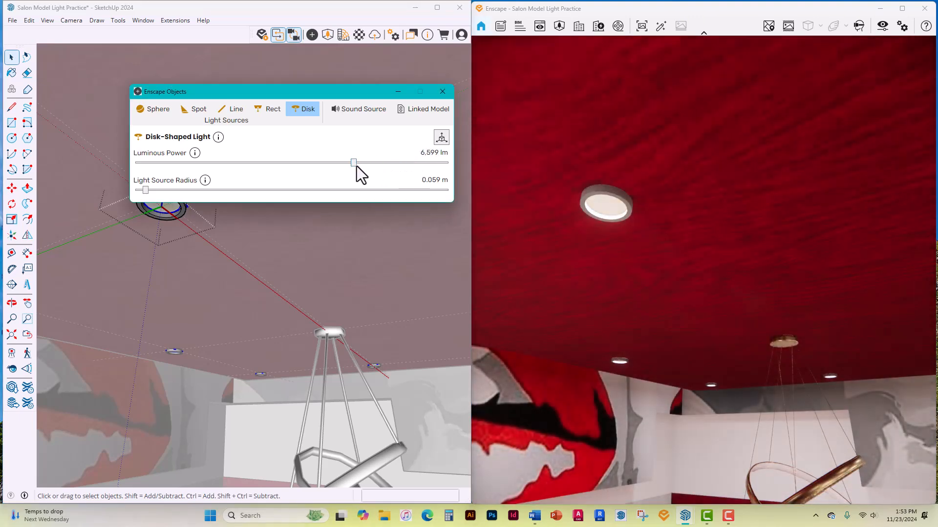
drag(353, 164, 288, 164)
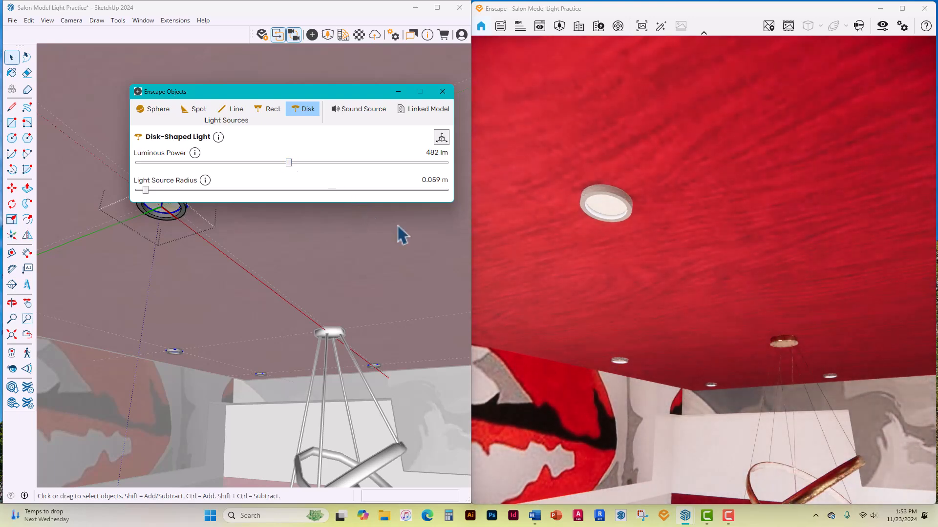